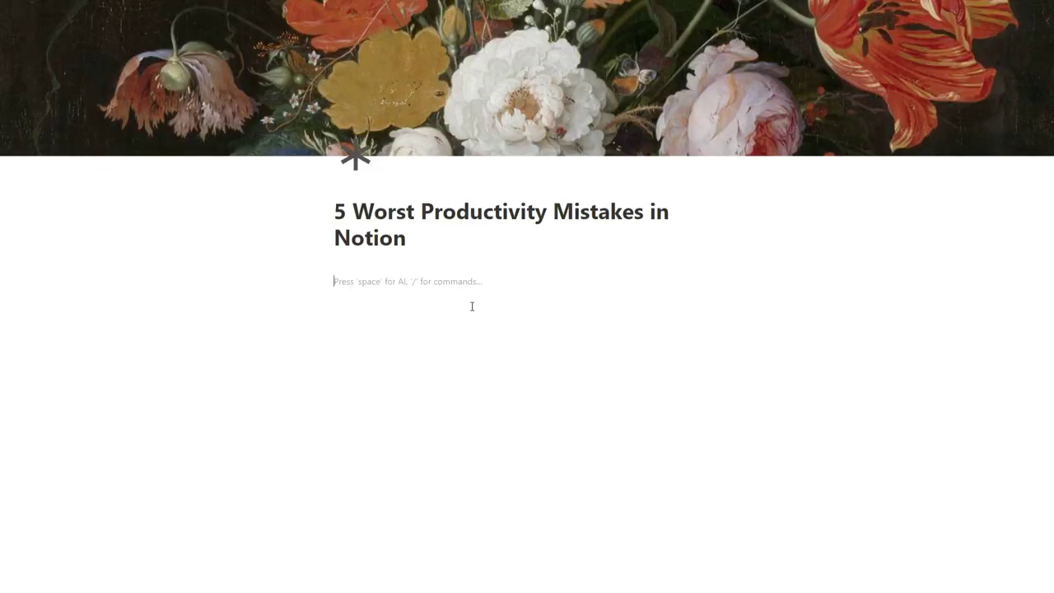
Step: Create day-heading columns with /columns and rename the headings MON through SUN
{"action": "type", "text": "/"}
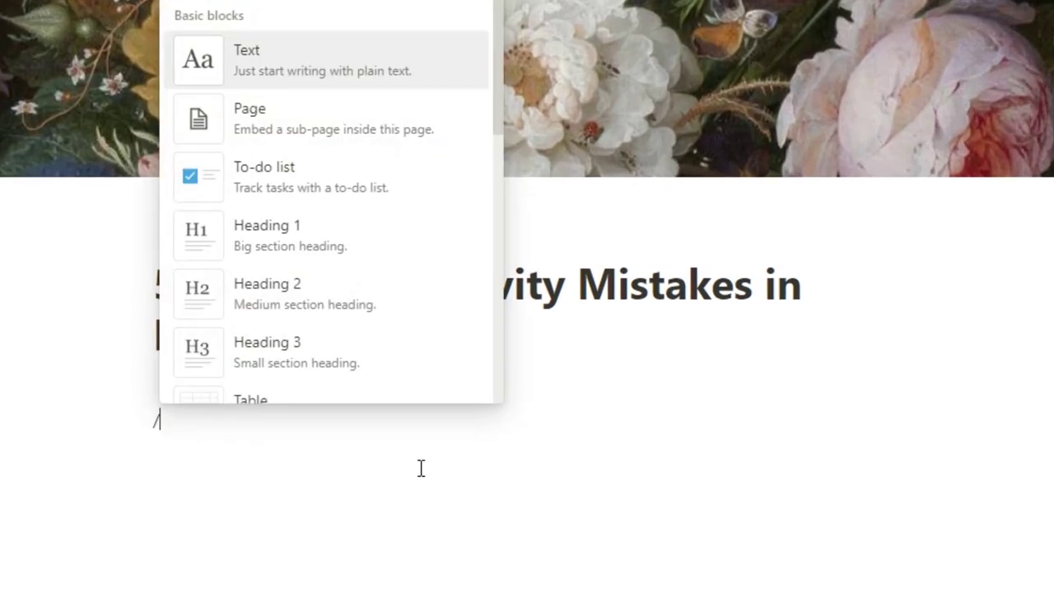
{"action": "type", "text": "colu"}
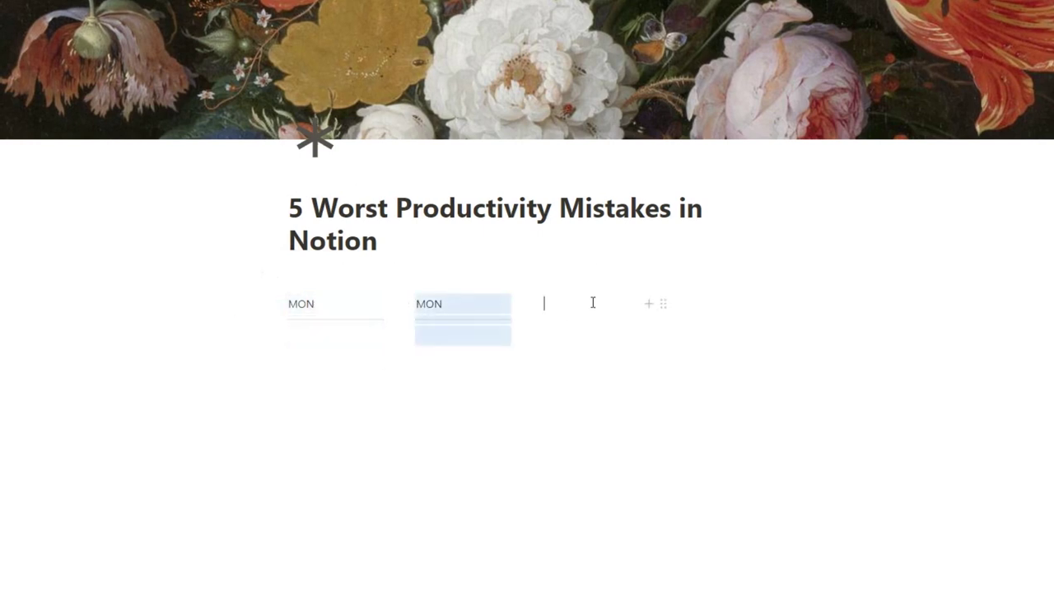
{"action": "left_click", "coordinate": [446, 306]}
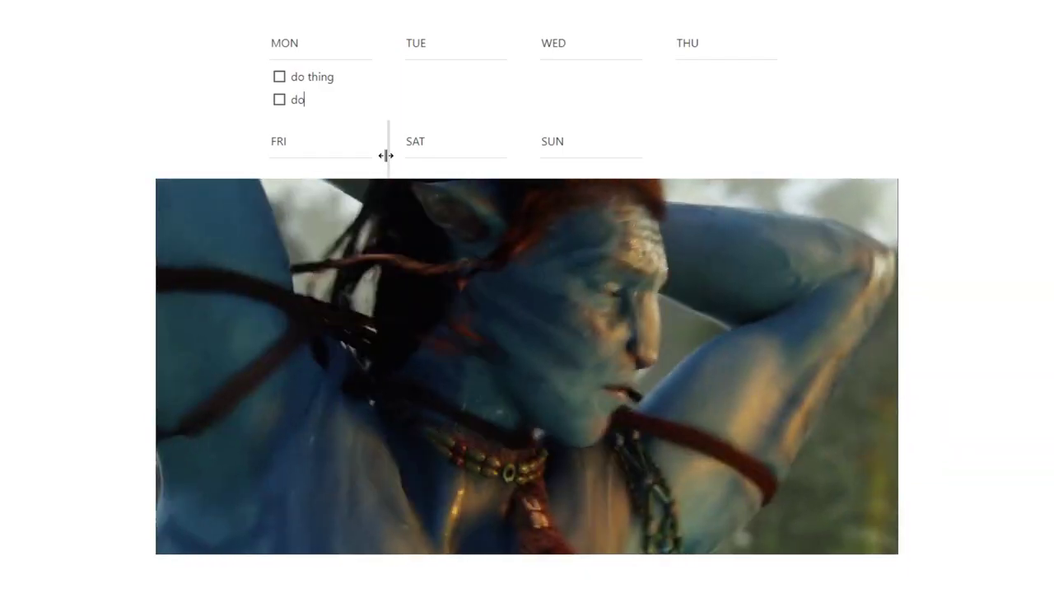
{"action": "double_click", "coordinate": [701, 304]}
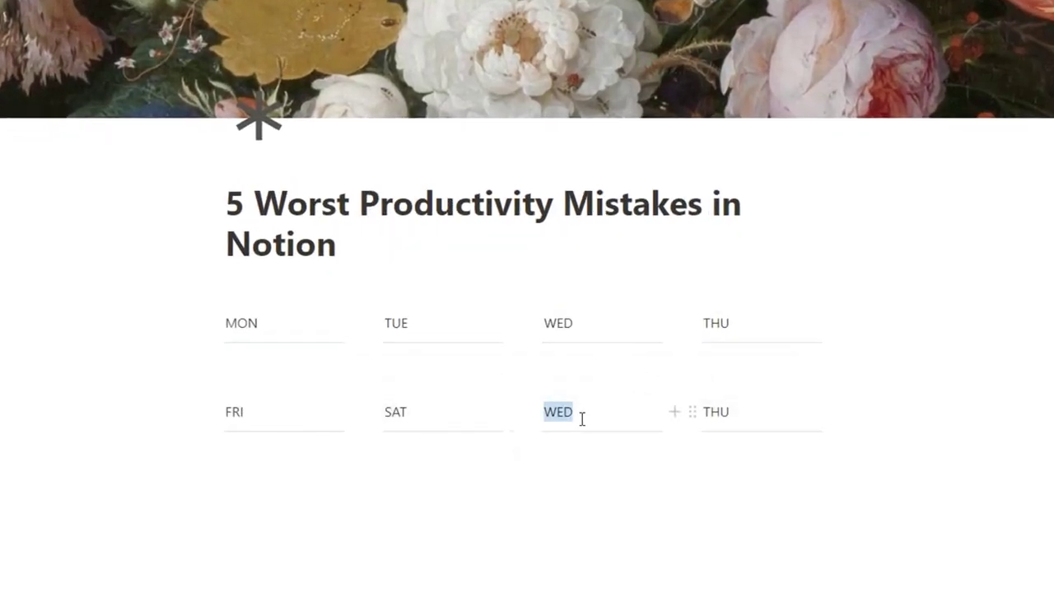
{"action": "type", "text": "SUN"}
{"action": "type", "text": "/"}
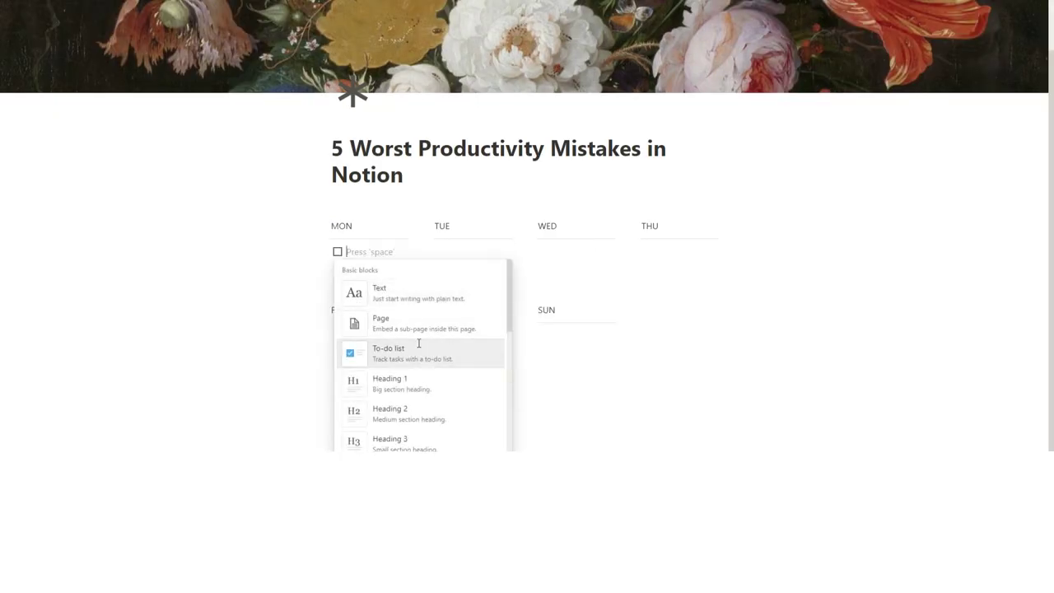
Step: Add 'do thing' and 'do other thing' to-dos under MON, an empty TUE to-do, and a block below
{"action": "left_click", "coordinate": [419, 344]}
{"action": "type", "text": "do thing"}
{"action": "key", "text": "Return"}
{"action": "type", "text": "d"}
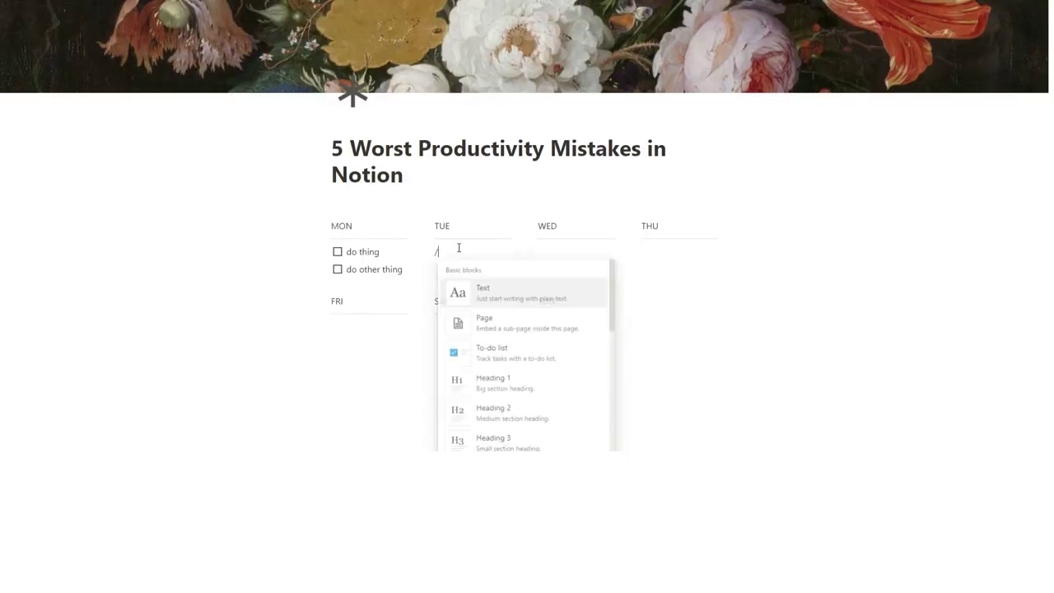
{"action": "left_click", "coordinate": [519, 350]}
{"action": "left_click", "coordinate": [534, 383]}
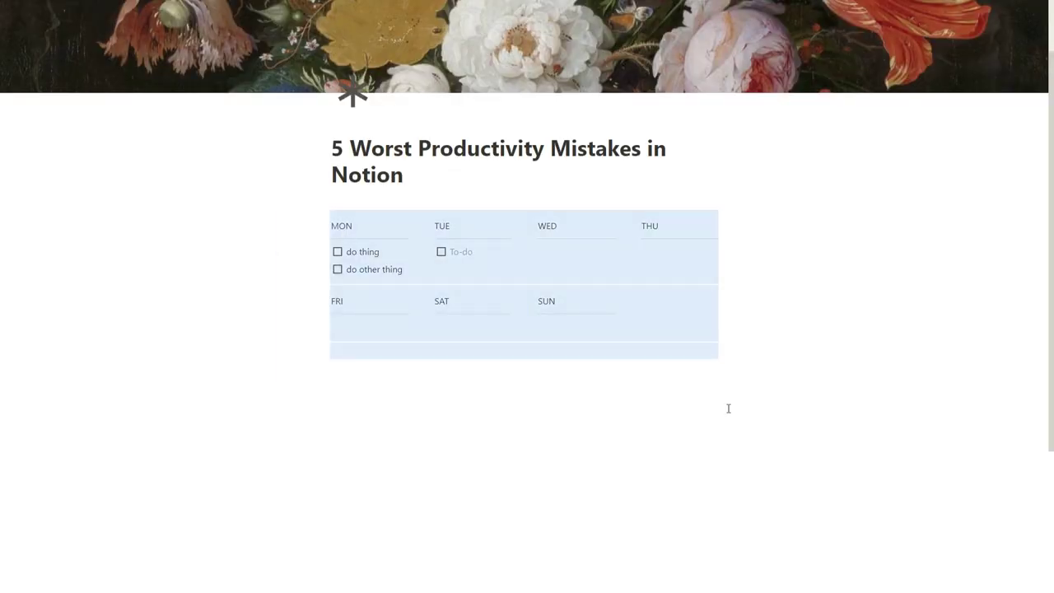
{"action": "left_click", "coordinate": [645, 477]}
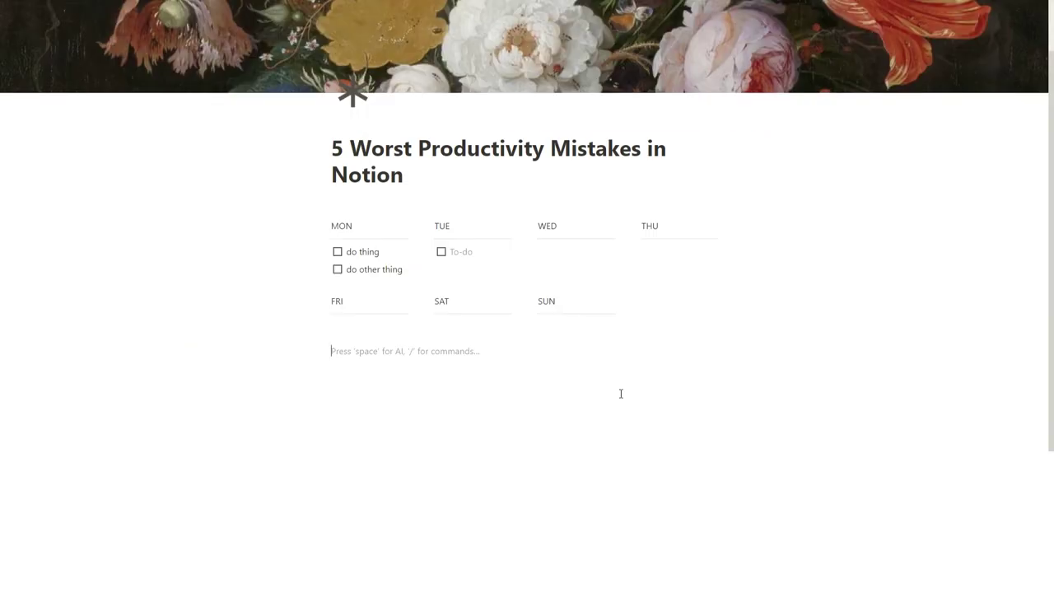
Step: Insert a new inline table database below the planner and title it ALL TASKS
{"action": "type", "text": "/"}
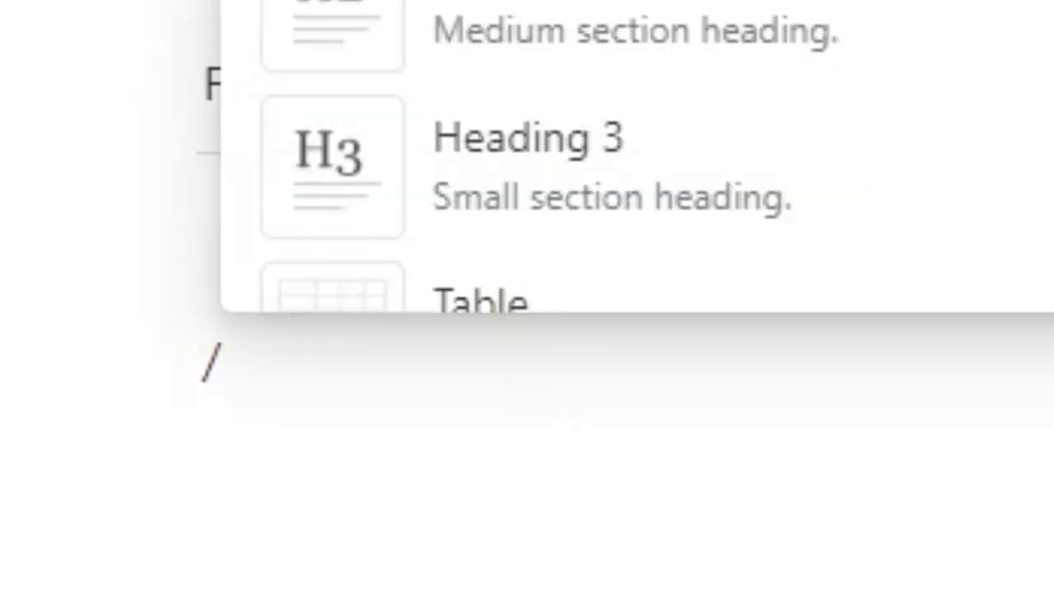
{"action": "type", "text": "da"}
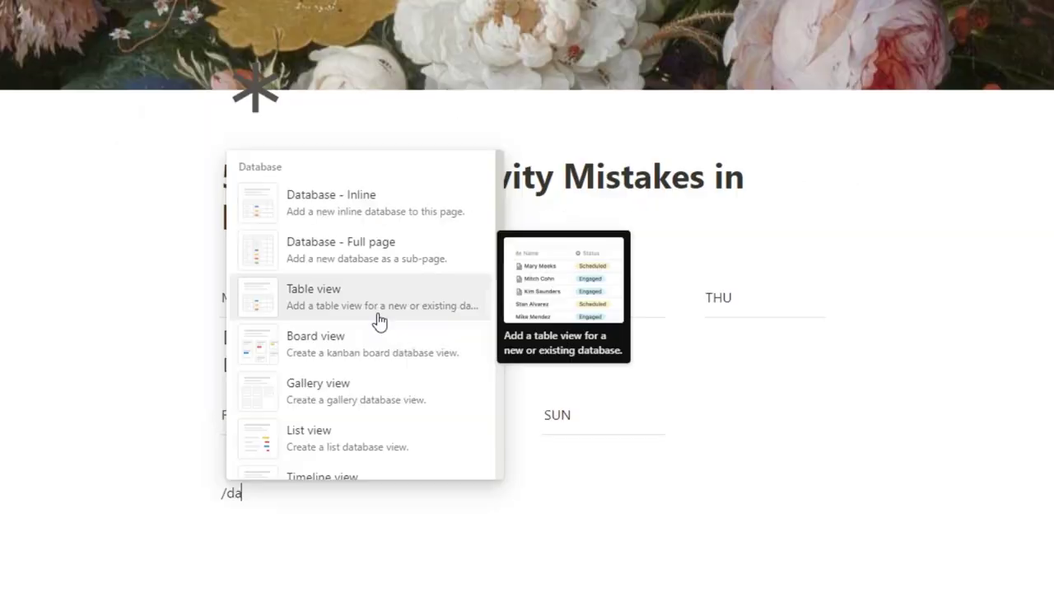
{"action": "left_click", "coordinate": [379, 313]}
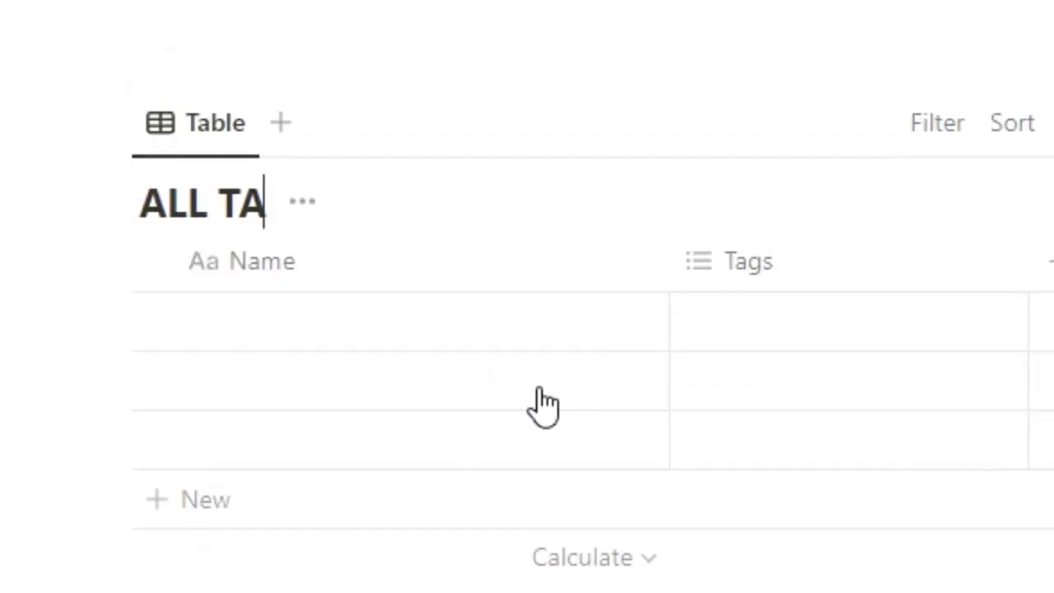
{"action": "type", "text": "SKS"}
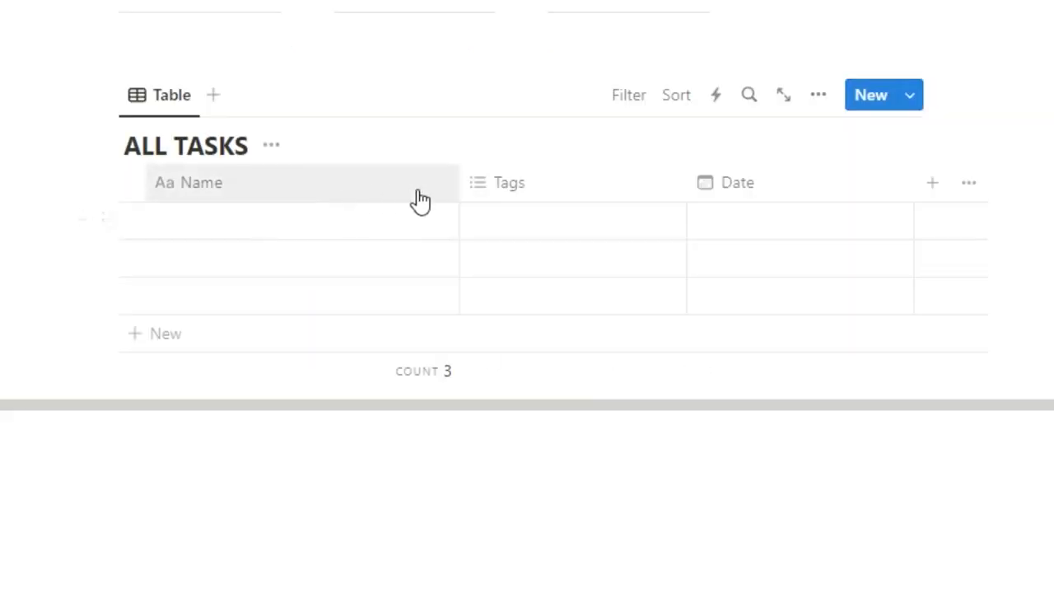
Step: Switch the ALL TASKS view to a Calendar layout shown one week at a time
{"action": "left_click", "coordinate": [815, 104]}
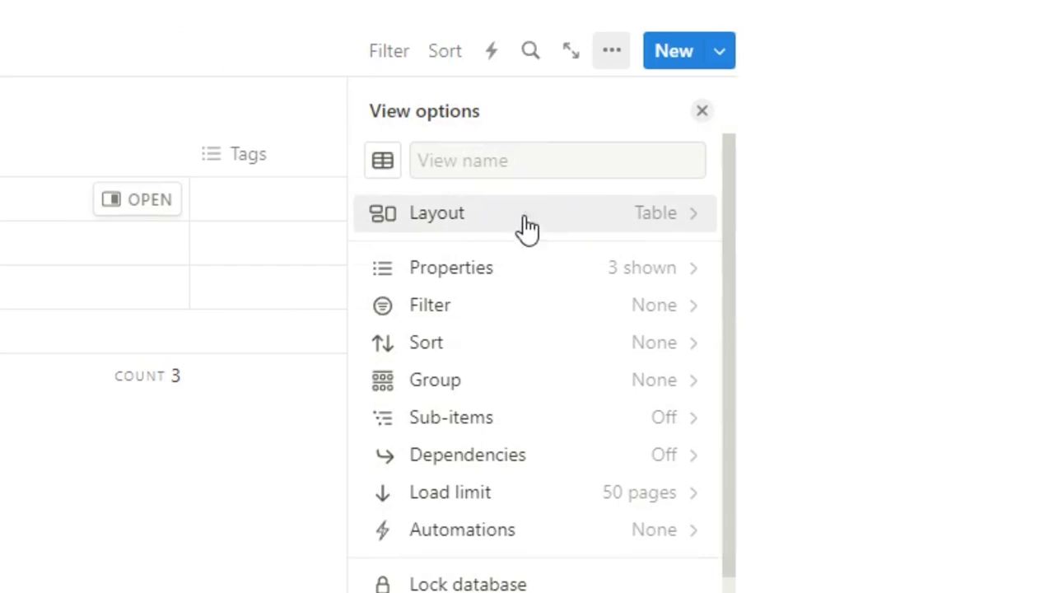
{"action": "left_click", "coordinate": [550, 218]}
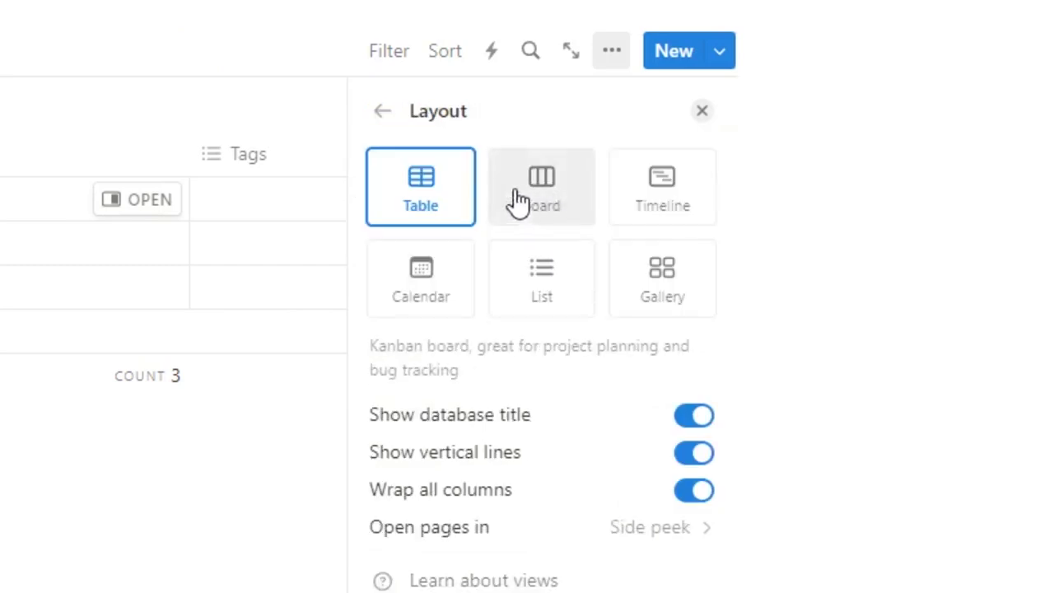
{"action": "left_click", "coordinate": [423, 307]}
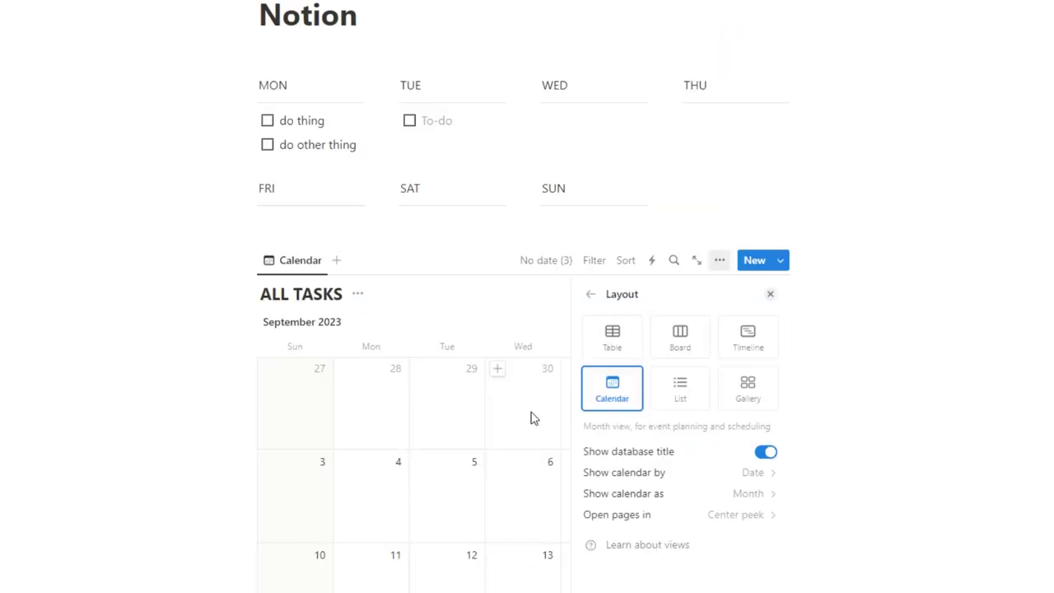
{"action": "left_click", "coordinate": [238, 351]}
{"action": "scroll", "coordinate": [156, 346], "scroll_direction": "down", "scroll_amount": 3}
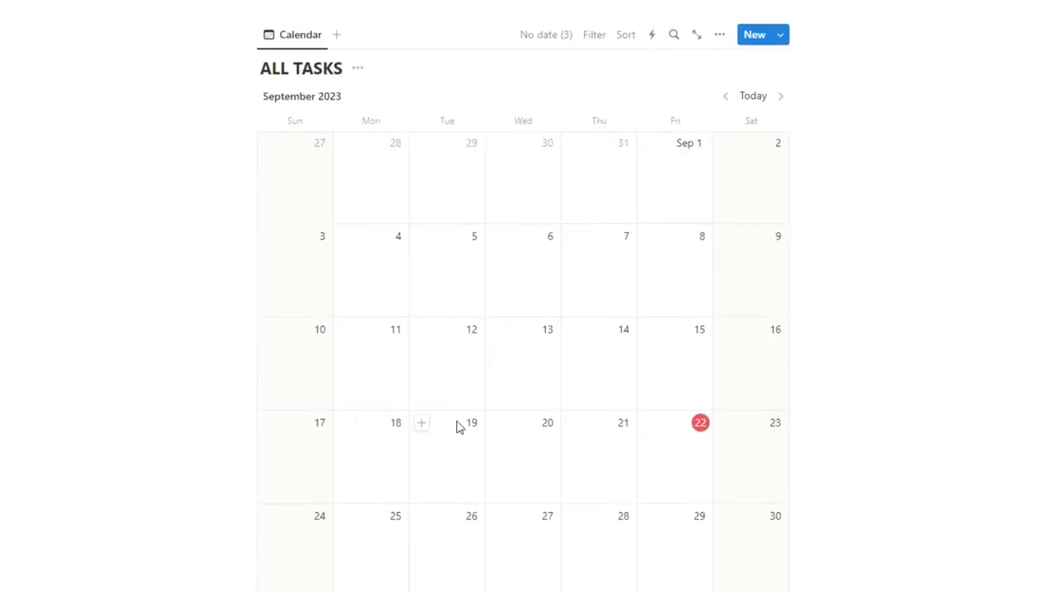
{"action": "left_click", "coordinate": [719, 46]}
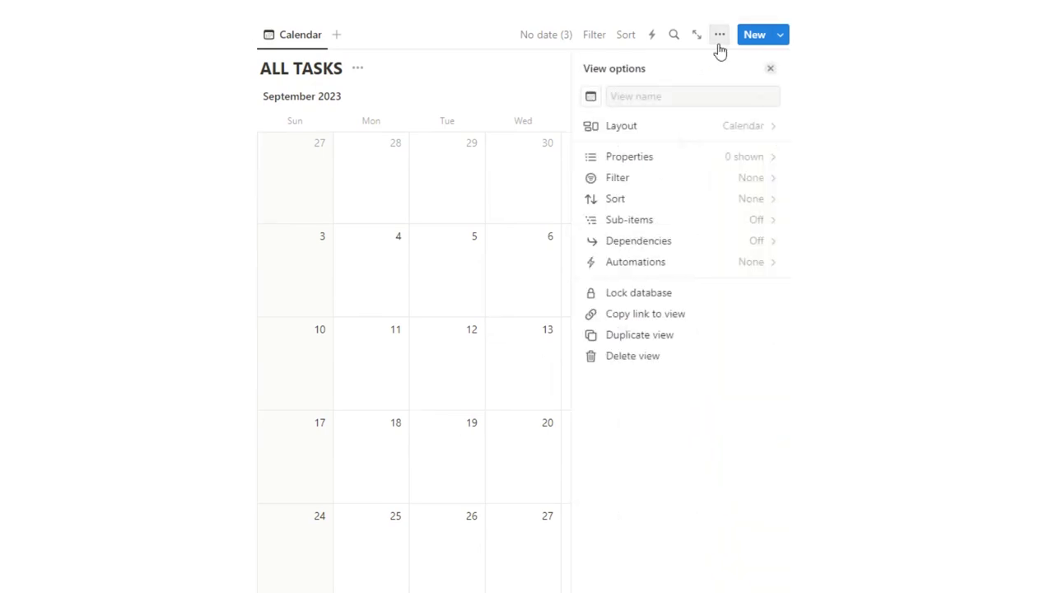
{"action": "left_click", "coordinate": [671, 129]}
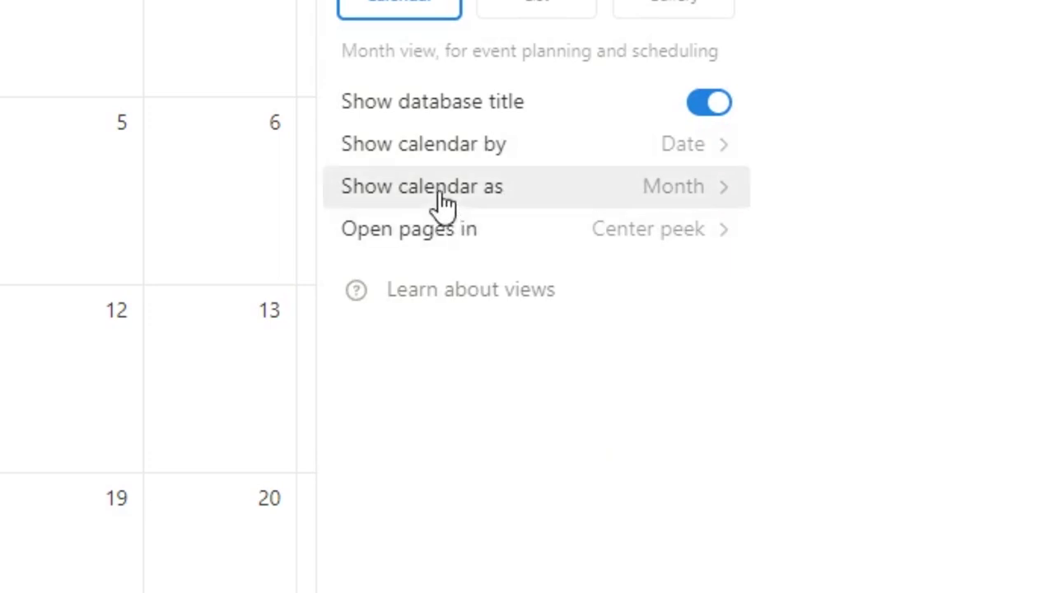
{"action": "left_click", "coordinate": [559, 189]}
{"action": "left_click", "coordinate": [459, 294]}
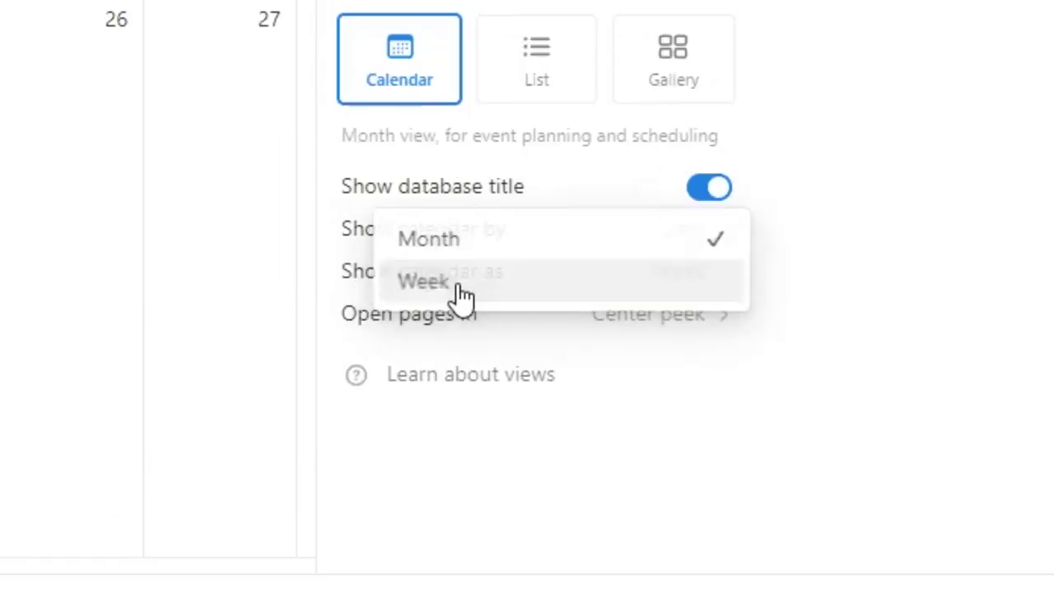
{"action": "left_click", "coordinate": [192, 290]}
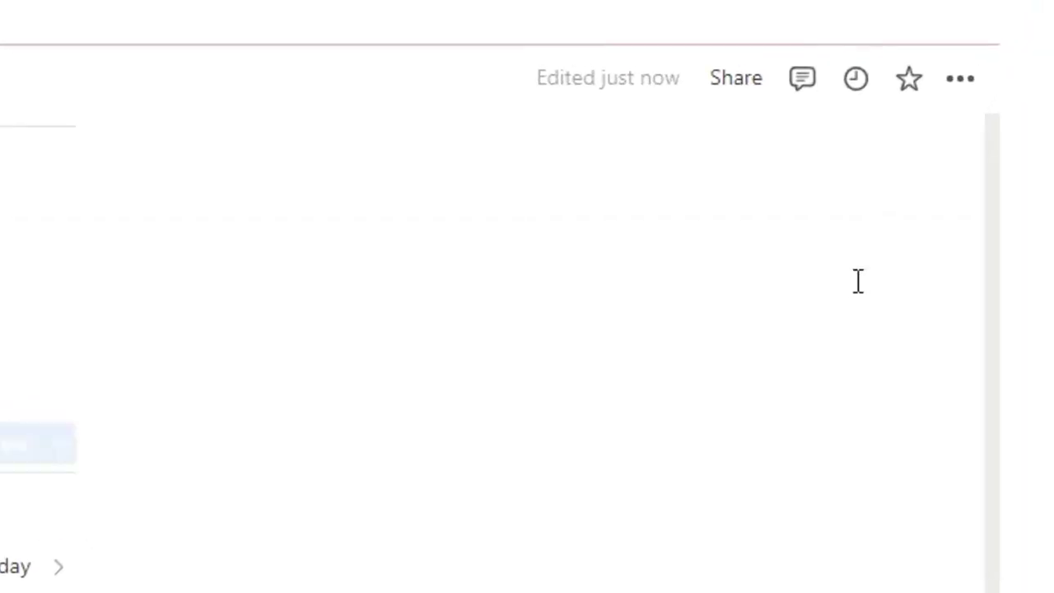
Step: Turn on Full width for the page
{"action": "left_click", "coordinate": [933, 124]}
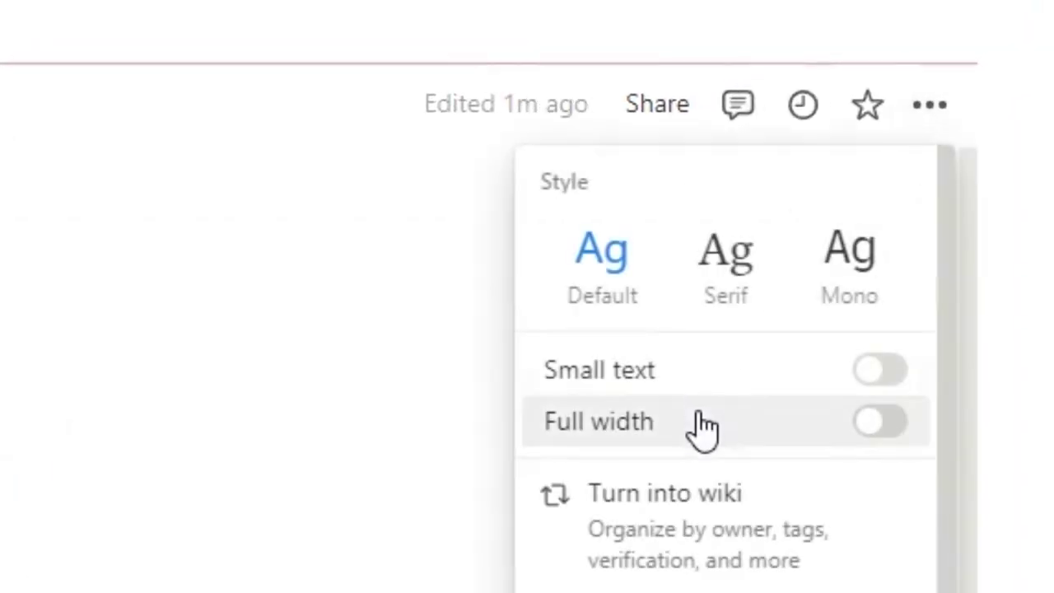
{"action": "left_click", "coordinate": [879, 421]}
{"action": "left_click", "coordinate": [279, 589]}
{"action": "scroll", "coordinate": [640, 274], "scroll_direction": "down", "scroll_amount": 3}
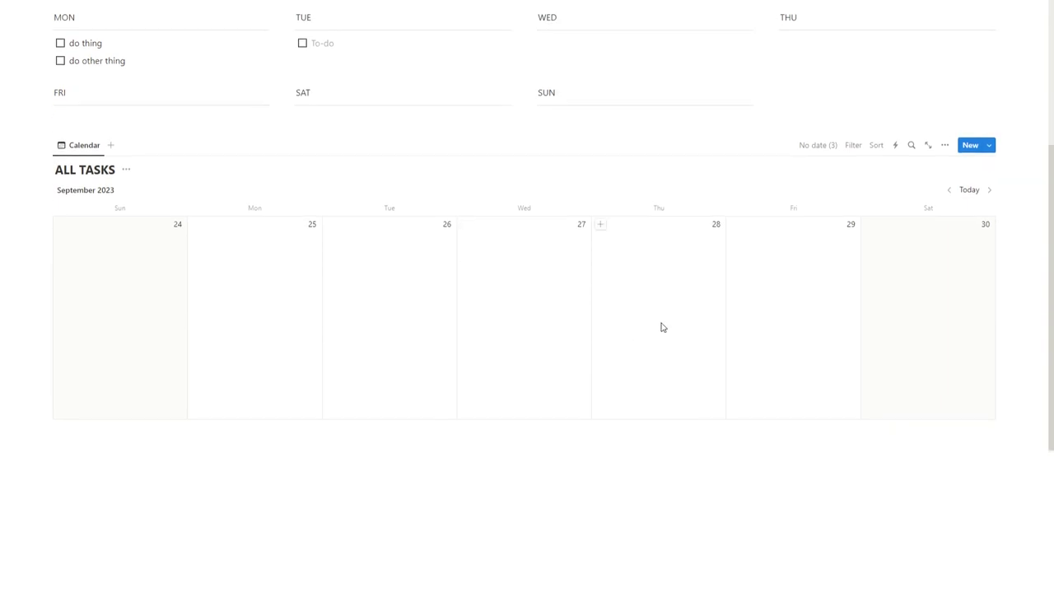
{"action": "scroll", "coordinate": [320, 219], "scroll_direction": "up", "scroll_amount": 1}
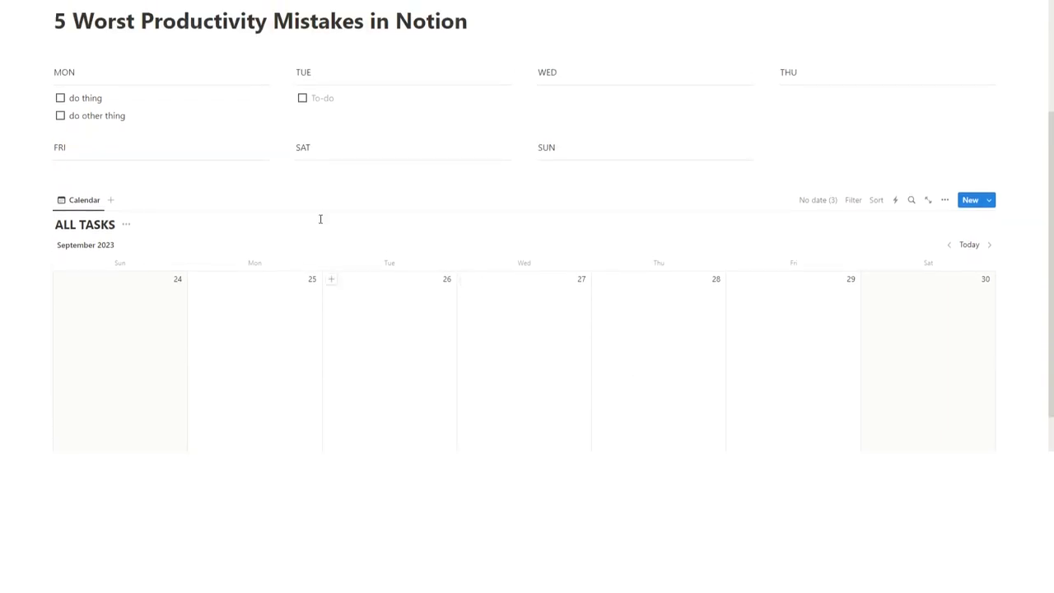
Step: Open the Do thing task and add a Checkbox property named Done
{"action": "left_click", "coordinate": [133, 101]}
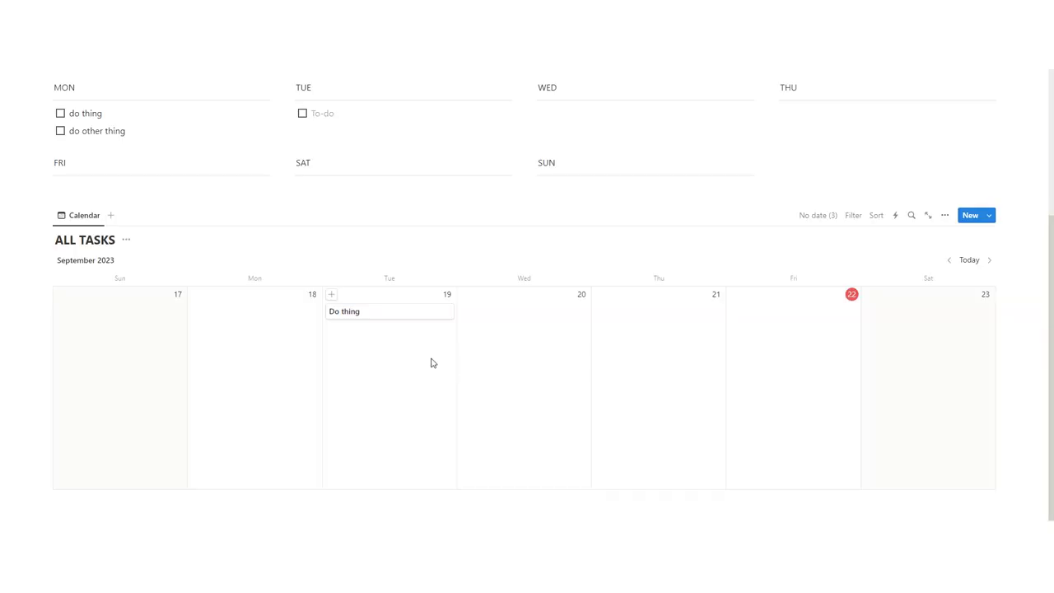
{"action": "left_click", "coordinate": [404, 313]}
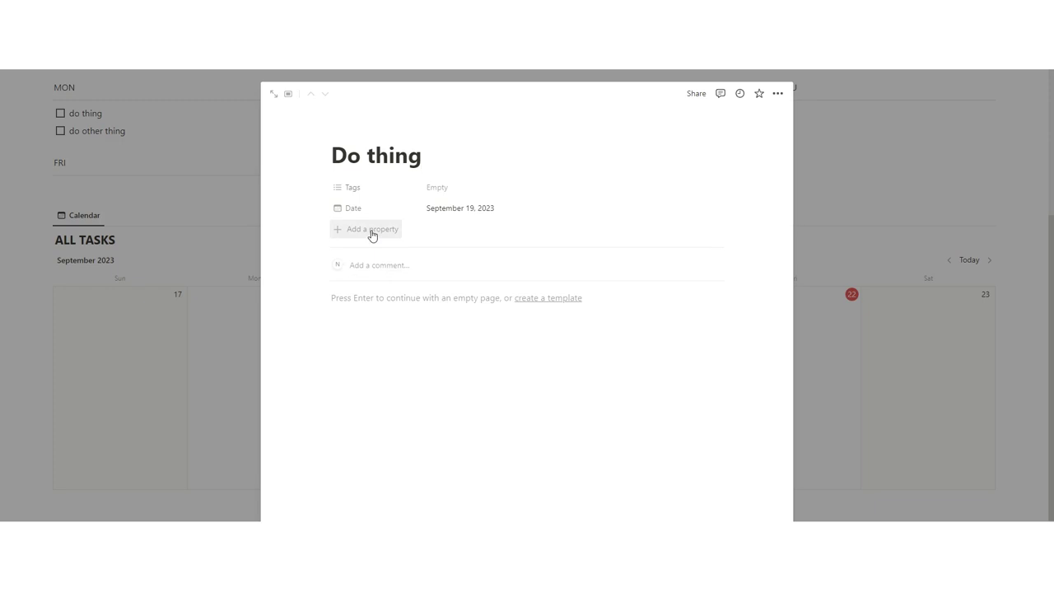
{"action": "left_click", "coordinate": [370, 231]}
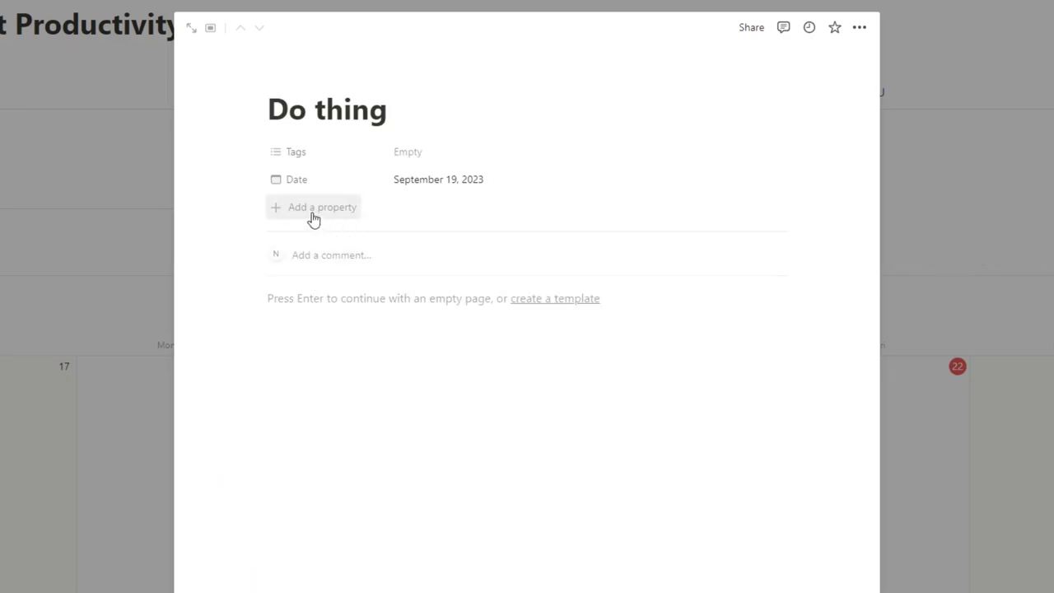
{"action": "left_click", "coordinate": [313, 212]}
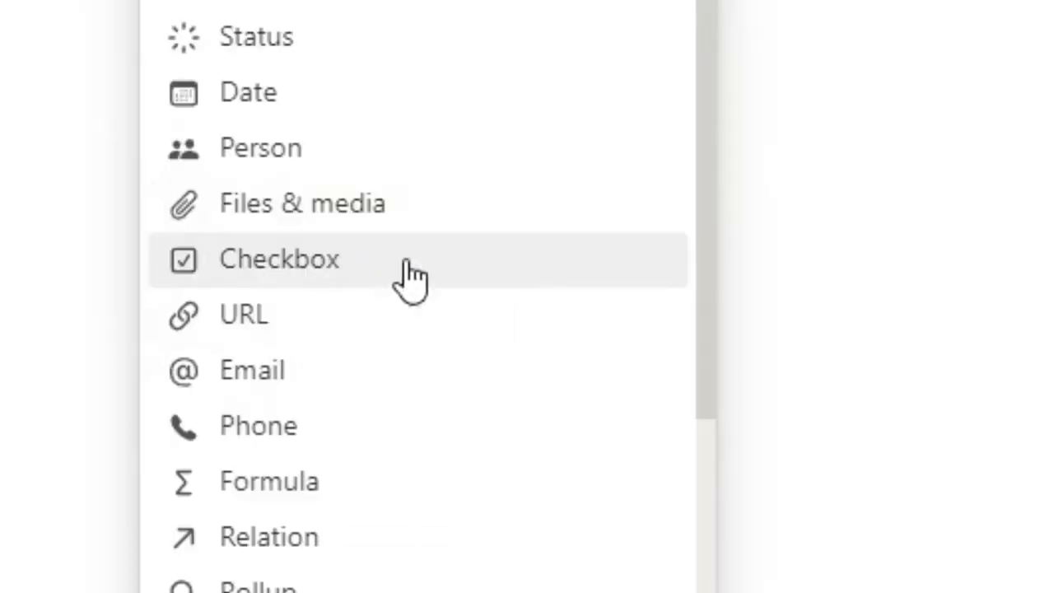
{"action": "left_click", "coordinate": [396, 277]}
{"action": "type", "text": "Done"}
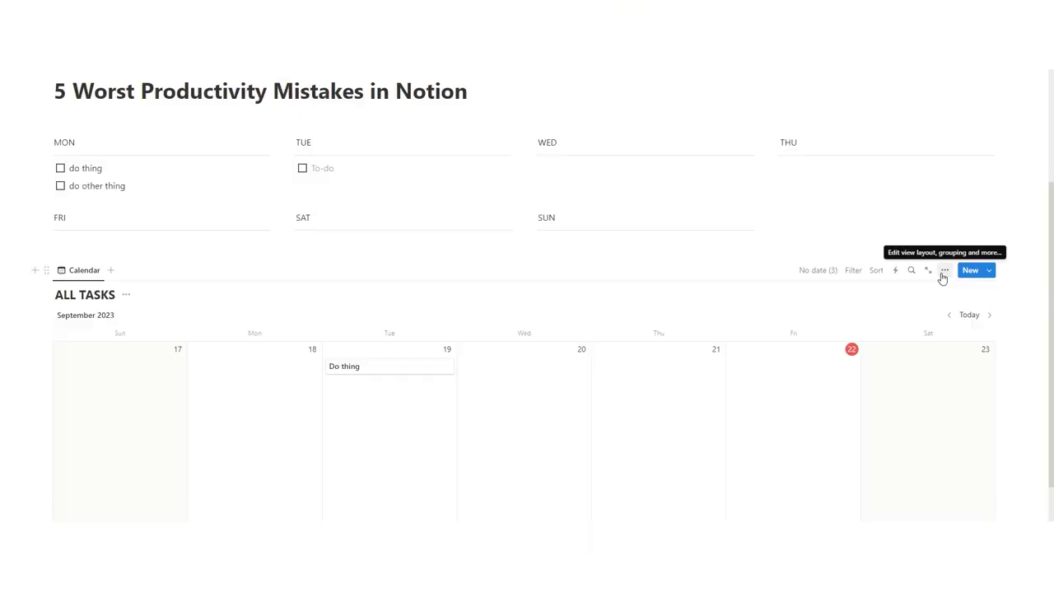
Step: Make the Done property visible on the ALL TASKS calendar cards
{"action": "left_click", "coordinate": [772, 157]}
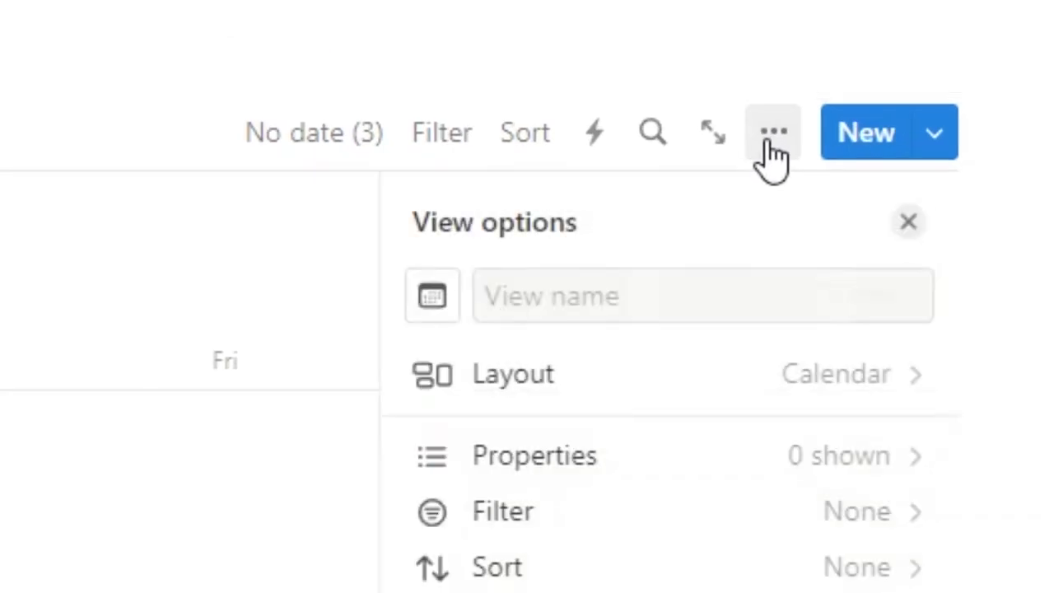
{"action": "left_click", "coordinate": [656, 460]}
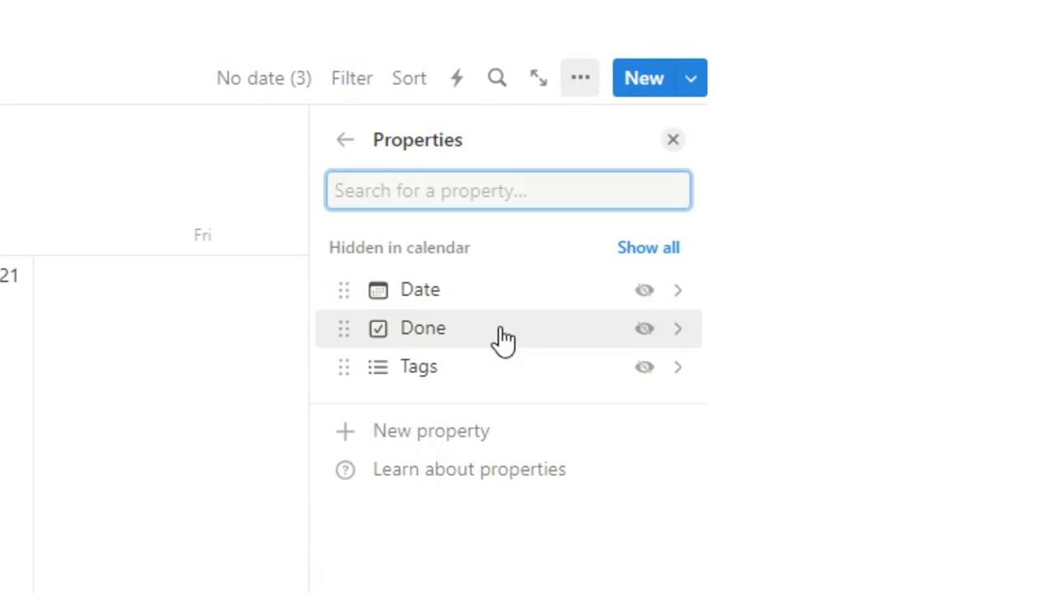
{"action": "left_click", "coordinate": [644, 329]}
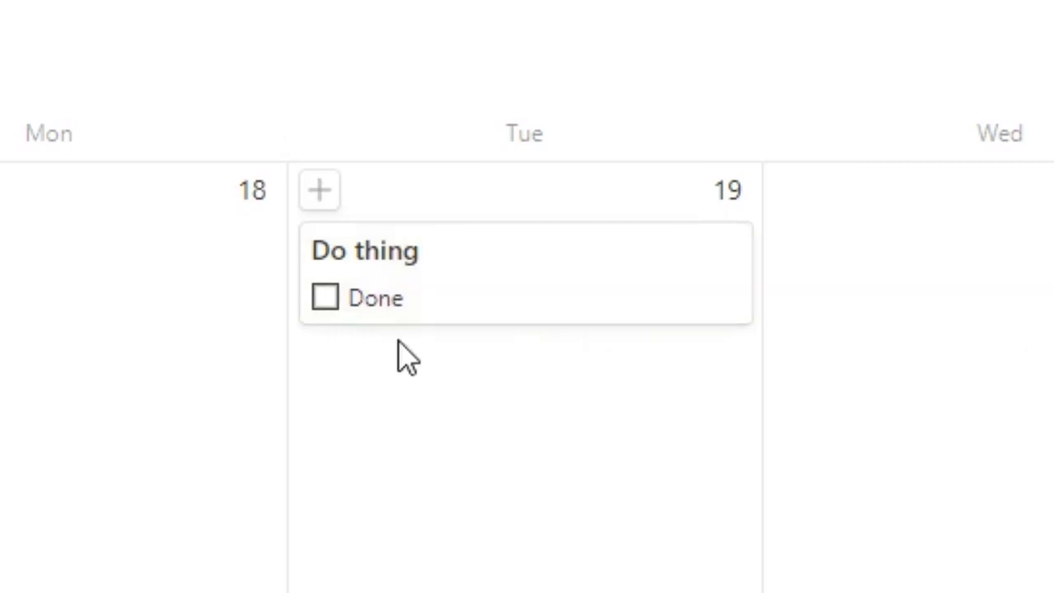
{"action": "left_click", "coordinate": [324, 298]}
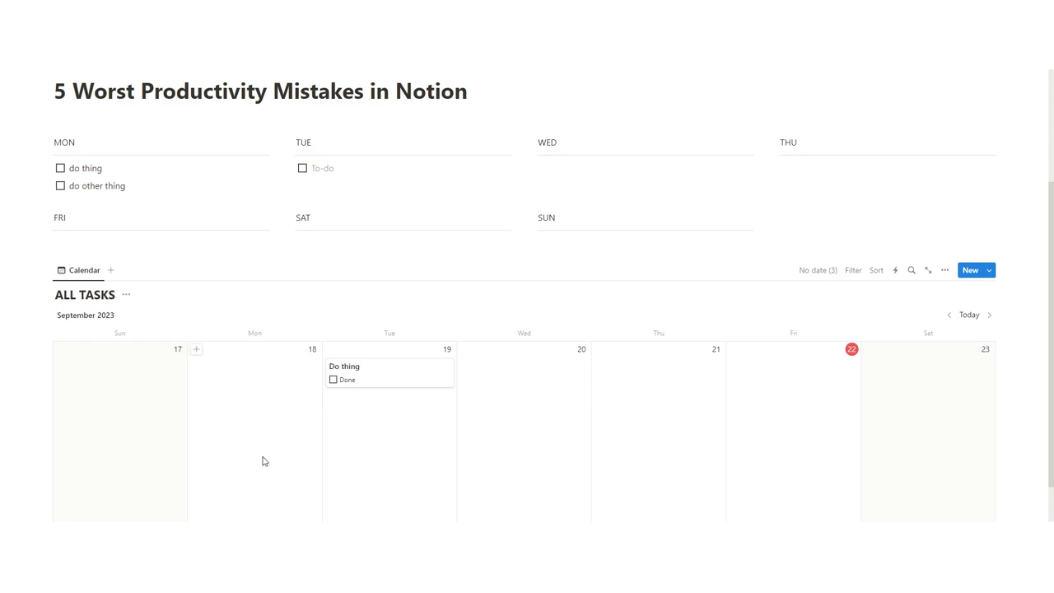
Step: Duplicate the Calendar view and name the copy Uncomplete
{"action": "left_click", "coordinate": [86, 273]}
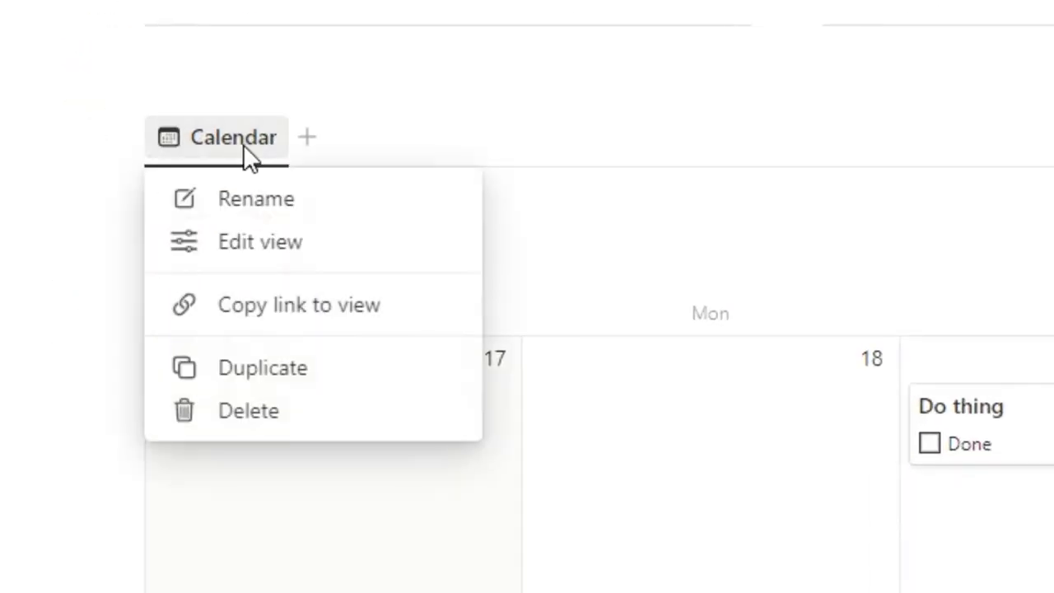
{"action": "left_click", "coordinate": [285, 381]}
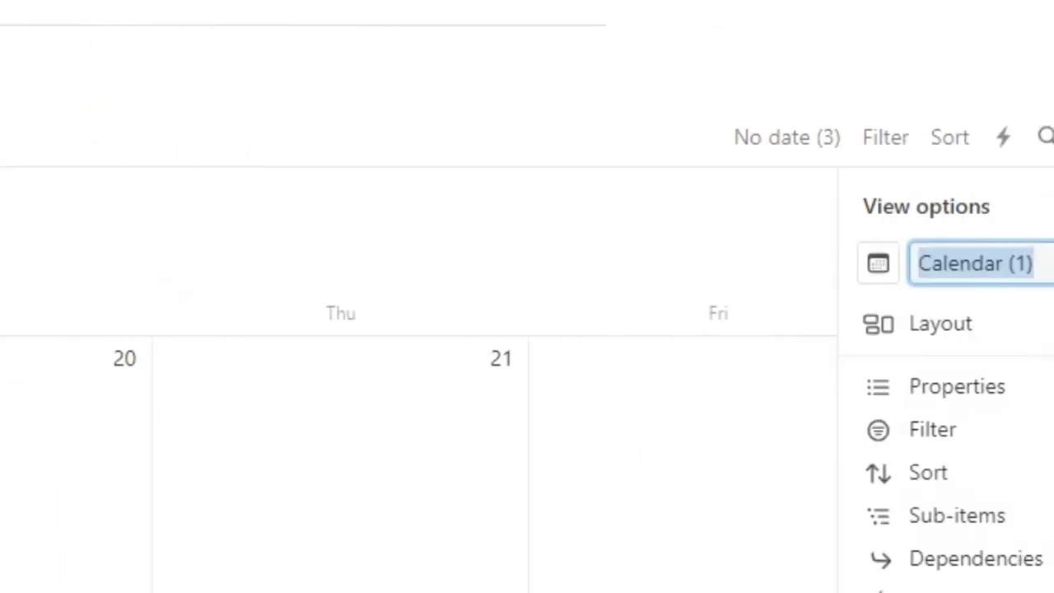
{"action": "type", "text": "Unco"}
{"action": "type", "text": "mplete"}
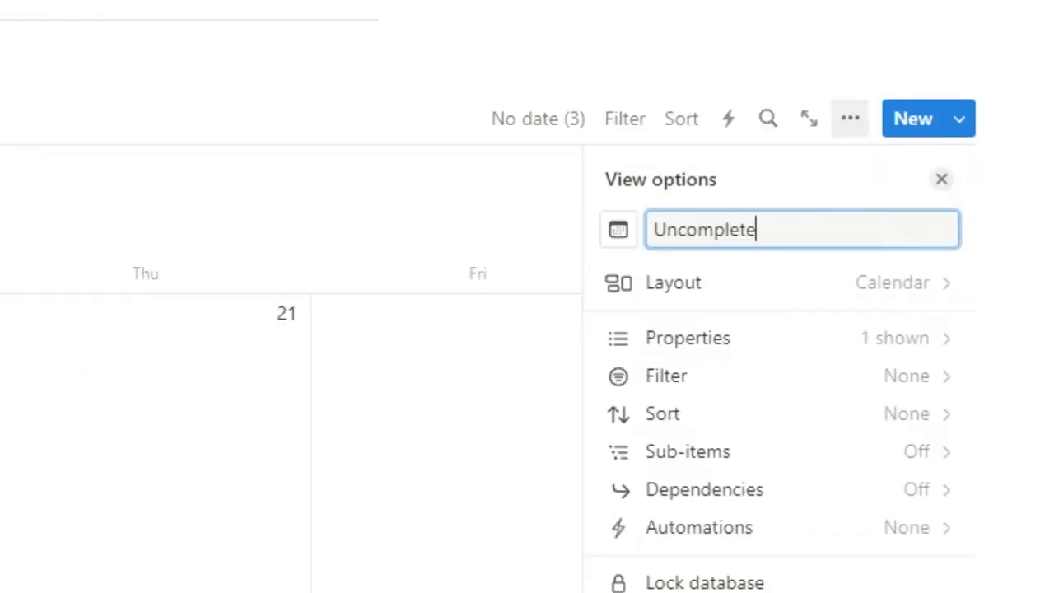
{"action": "key", "text": "ctrl+a"}
{"action": "key", "text": "BackSpace"}
{"action": "type", "text": "Unco"}
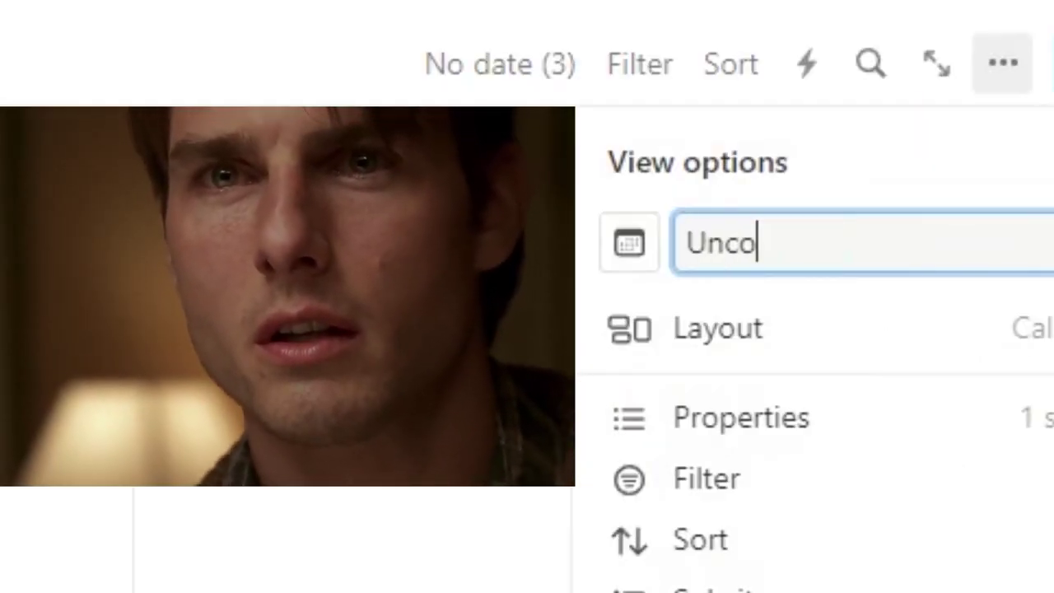
{"action": "type", "text": "mplete"}
{"action": "key", "text": "Escape"}
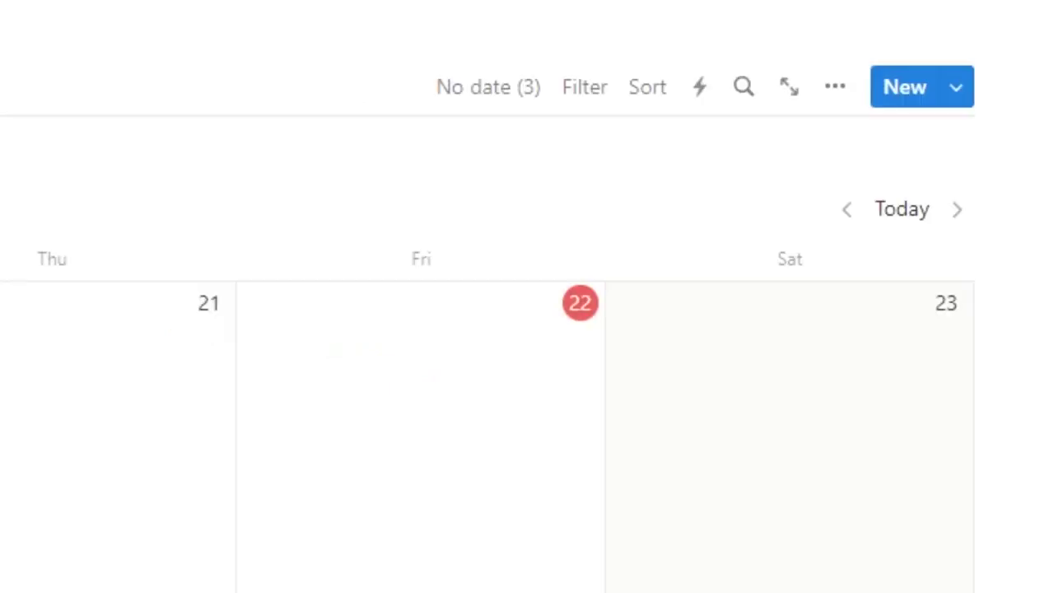
Step: Add an advanced filter to Uncomplete: Done is unchecked
{"action": "left_click", "coordinate": [566, 98]}
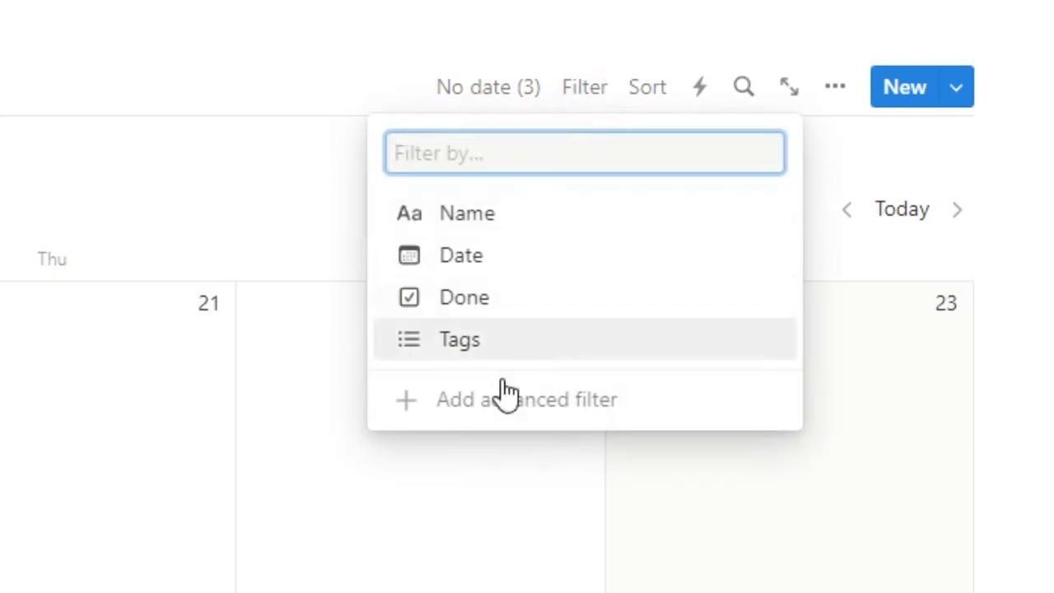
{"action": "left_click", "coordinate": [503, 392]}
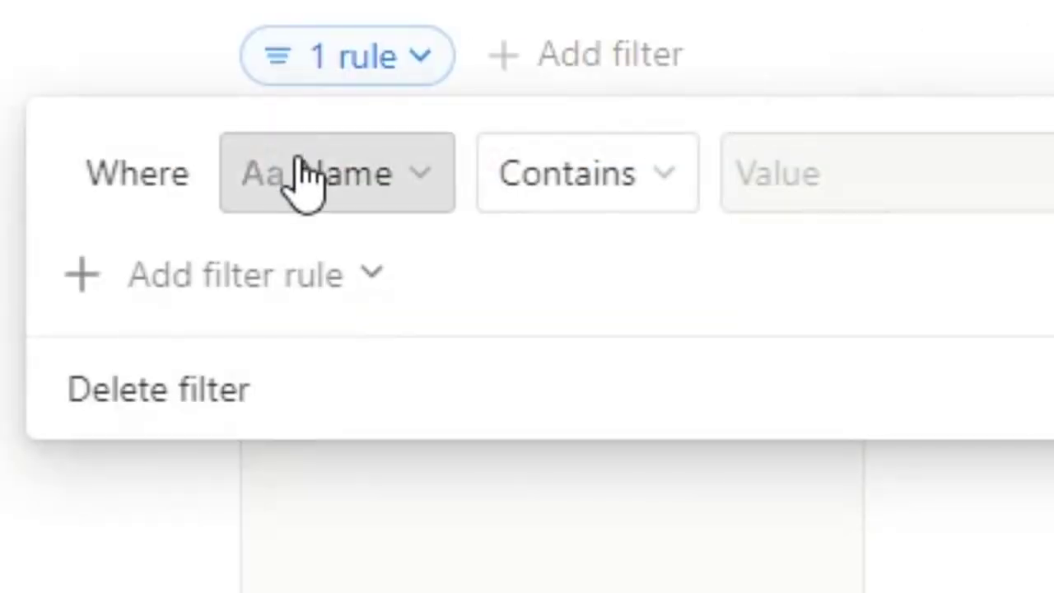
{"action": "left_click", "coordinate": [306, 177]}
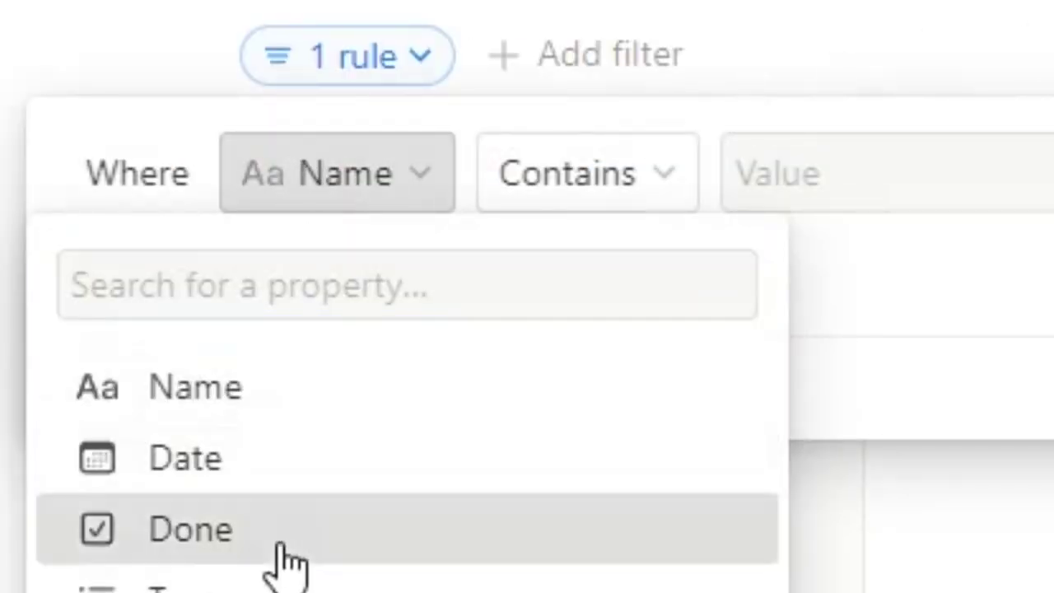
{"action": "left_click", "coordinate": [277, 564]}
{"action": "left_click", "coordinate": [635, 204]}
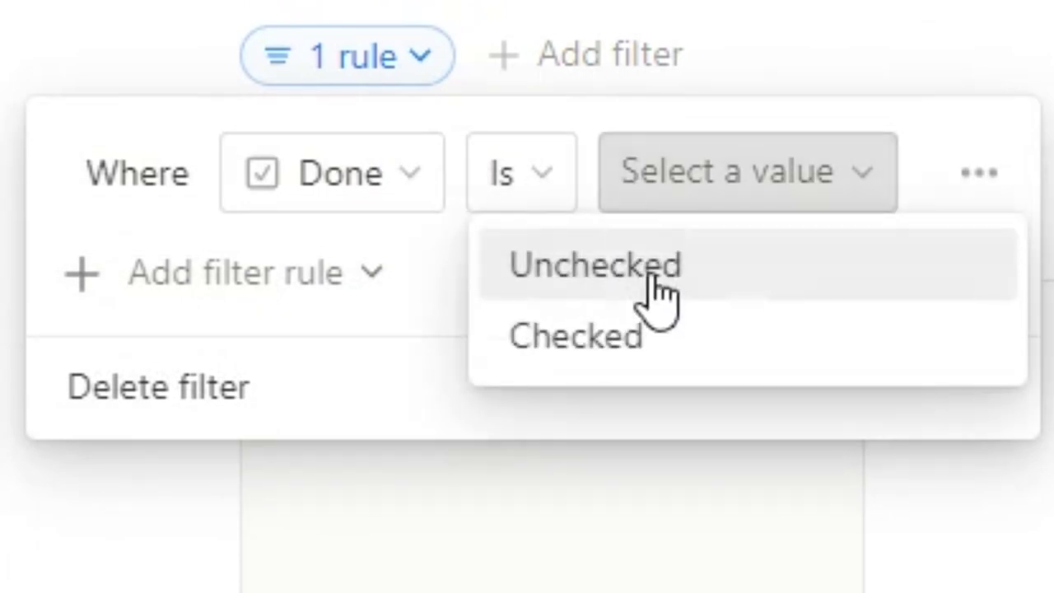
{"action": "left_click", "coordinate": [660, 290]}
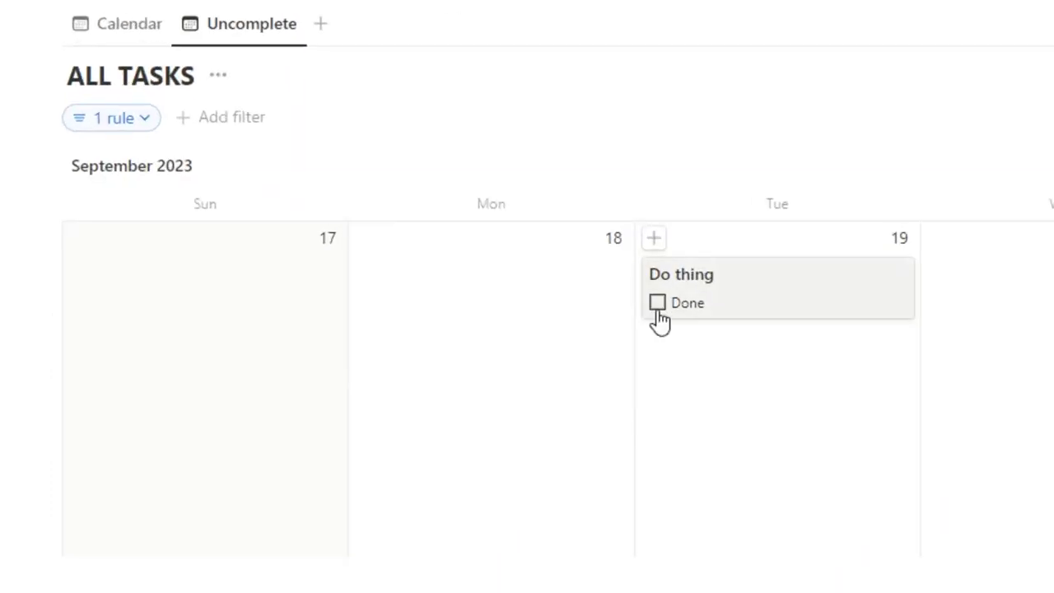
{"action": "left_click", "coordinate": [658, 306]}
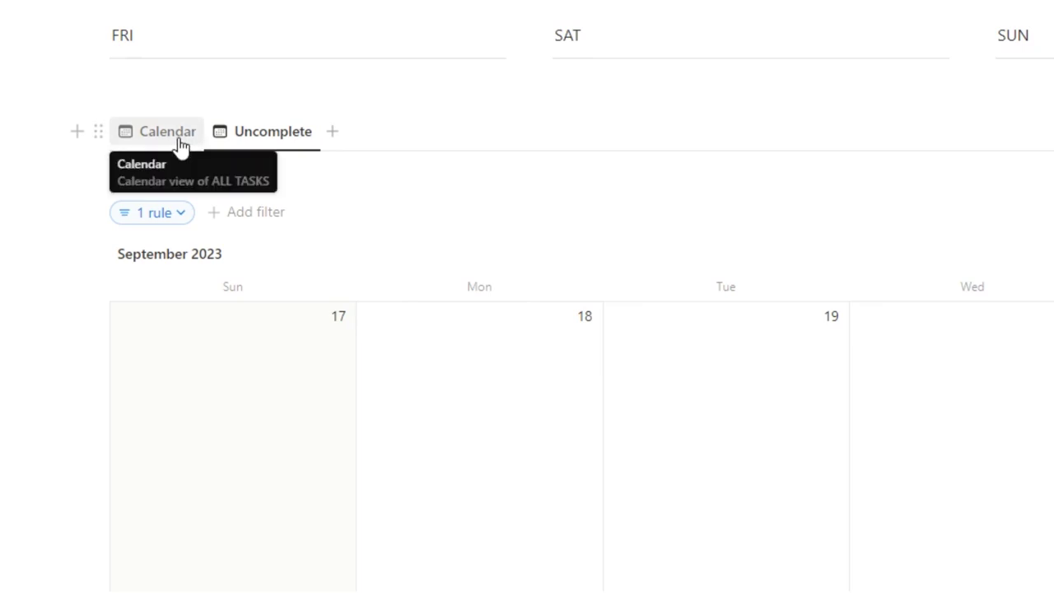
{"action": "left_click", "coordinate": [165, 138]}
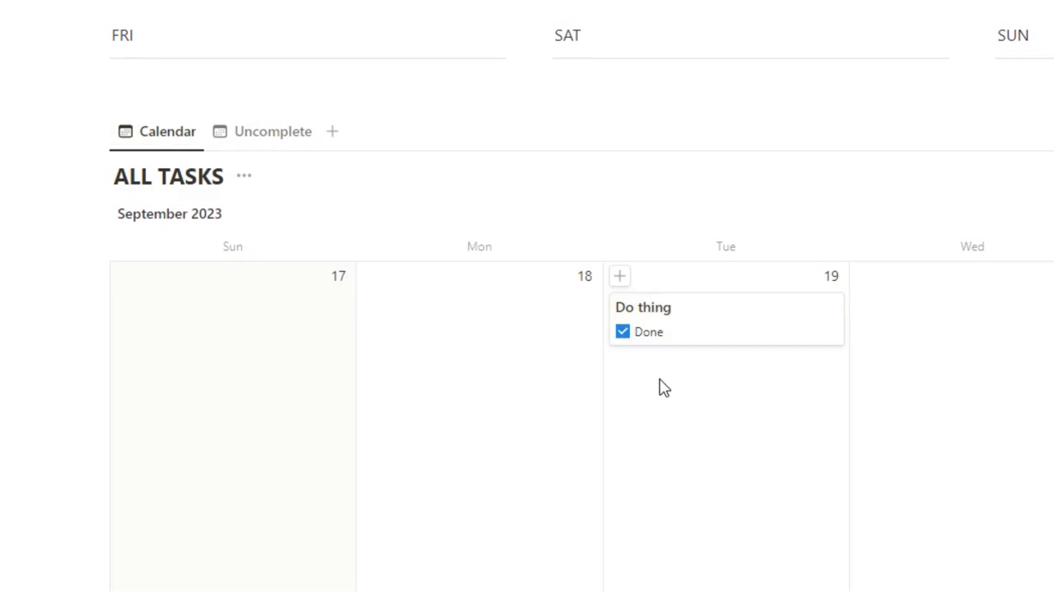
{"action": "left_click", "coordinate": [623, 332]}
{"action": "left_click", "coordinate": [240, 136]}
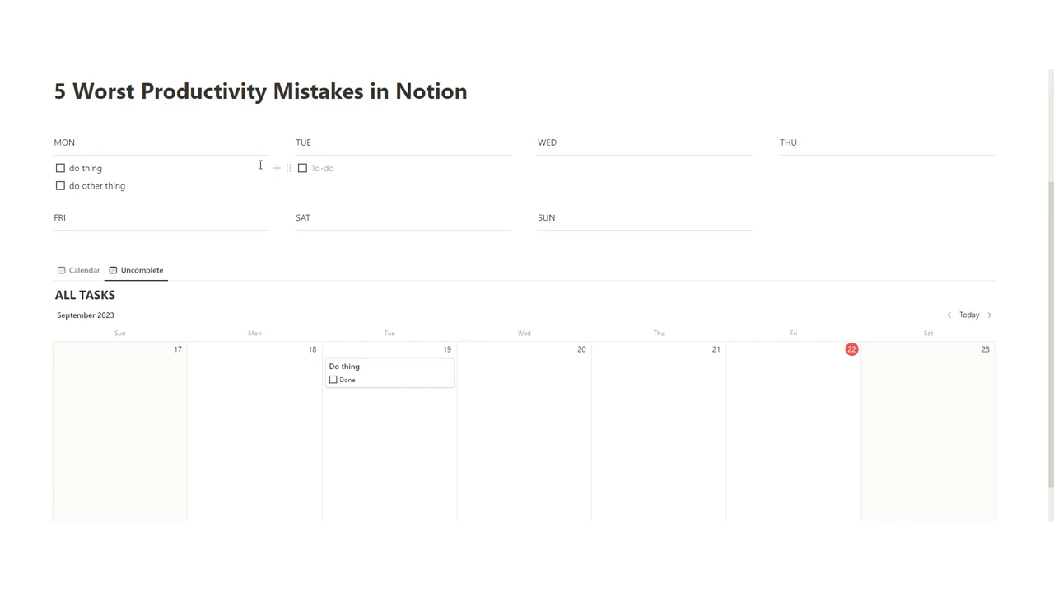
{"action": "left_click", "coordinate": [374, 372]}
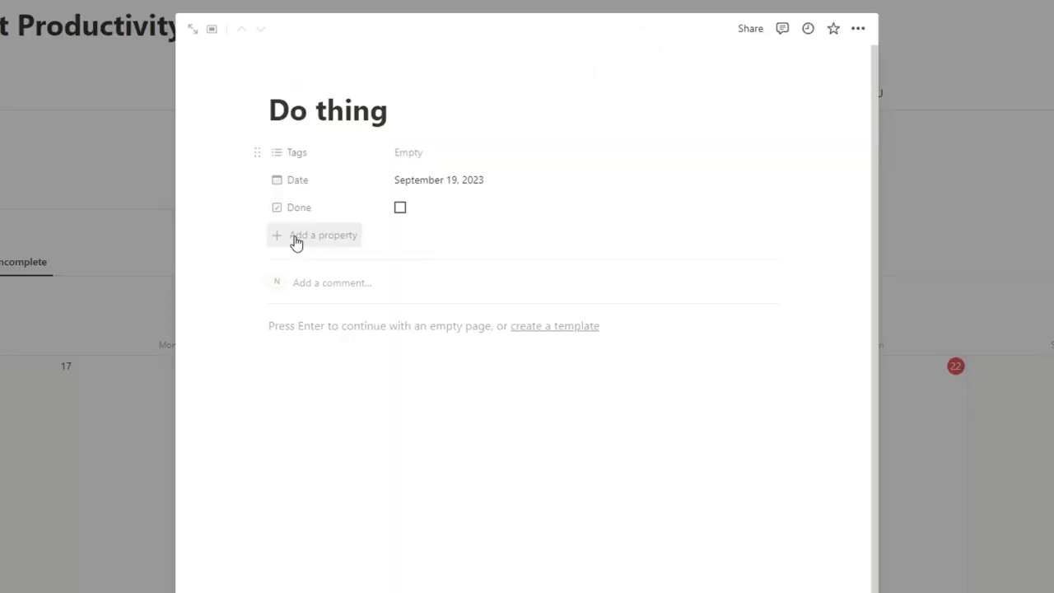
Step: Delete the Tags property from the Do thing task
{"action": "left_click", "coordinate": [297, 241]}
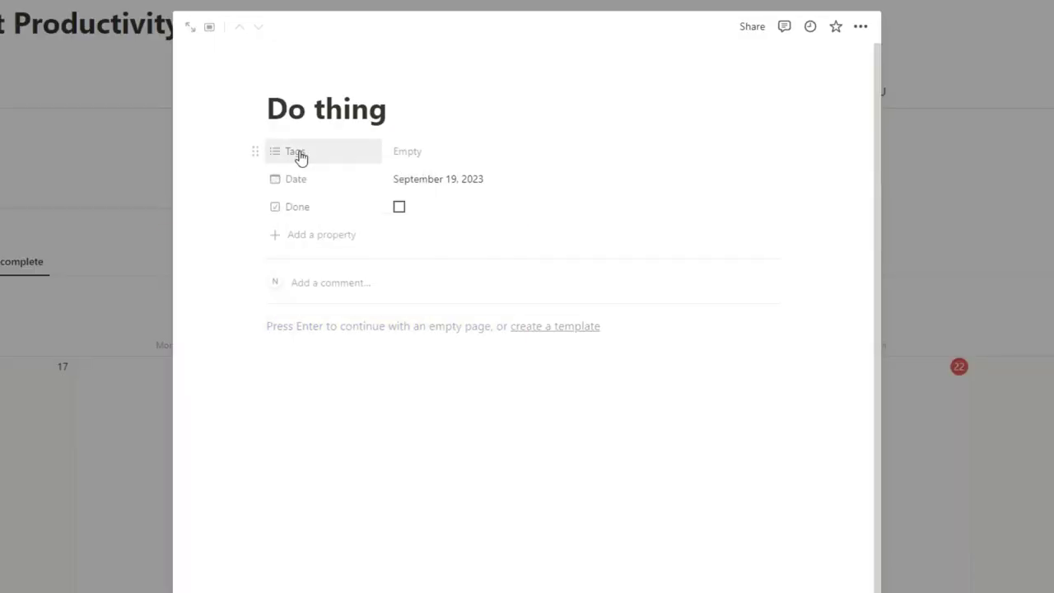
{"action": "left_click", "coordinate": [313, 154]}
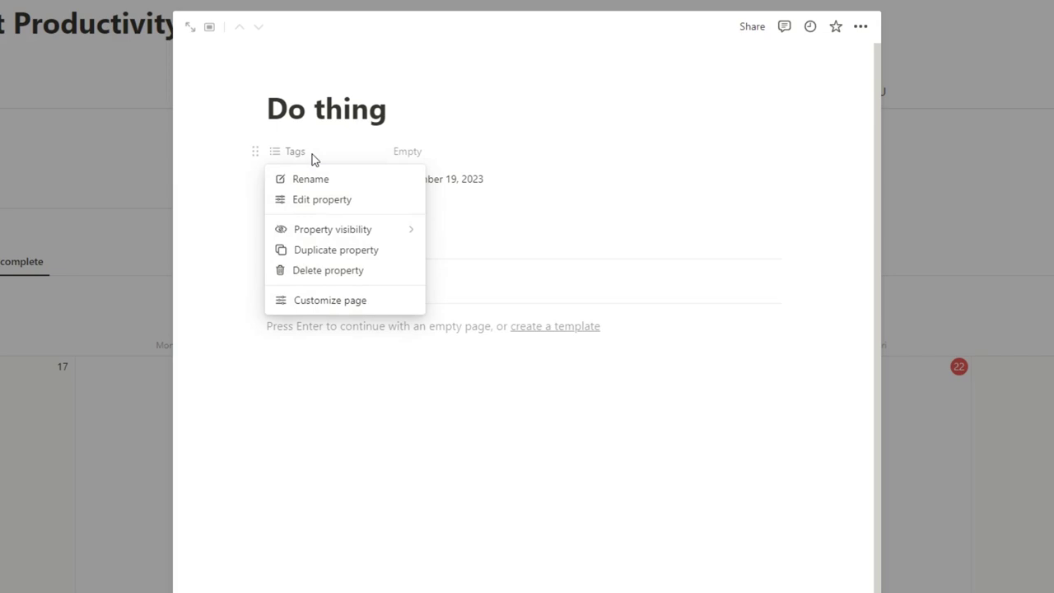
{"action": "left_click", "coordinate": [255, 150]}
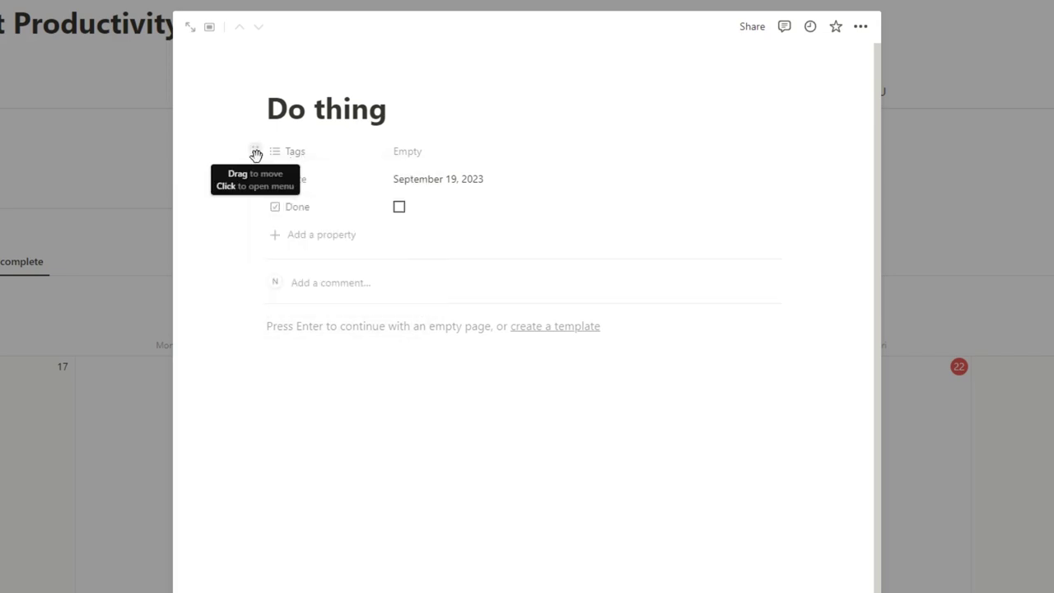
{"action": "left_click", "coordinate": [255, 151]}
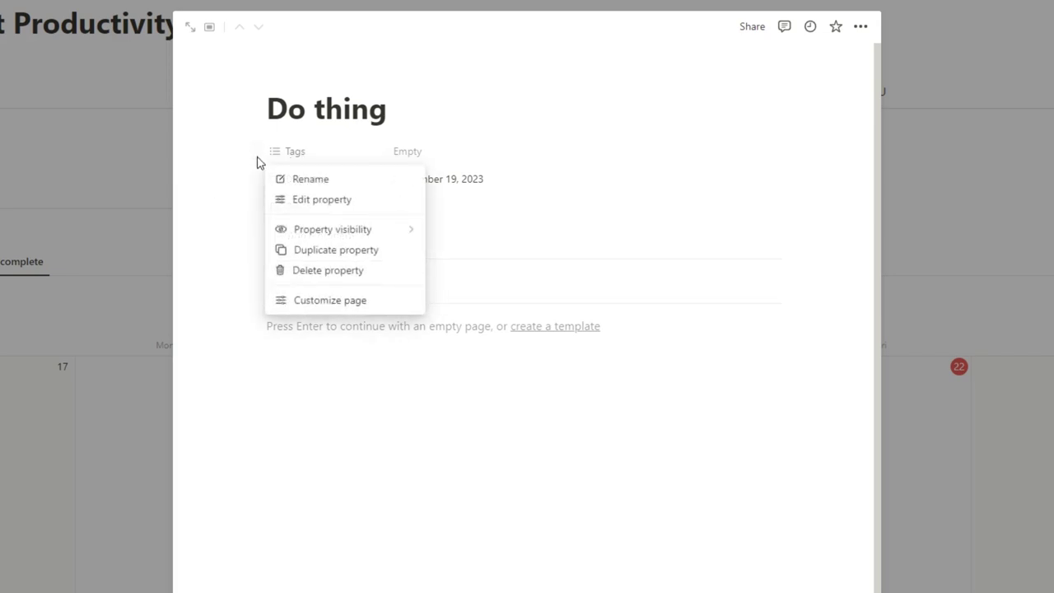
{"action": "left_click", "coordinate": [317, 272]}
{"action": "left_click", "coordinate": [480, 315]}
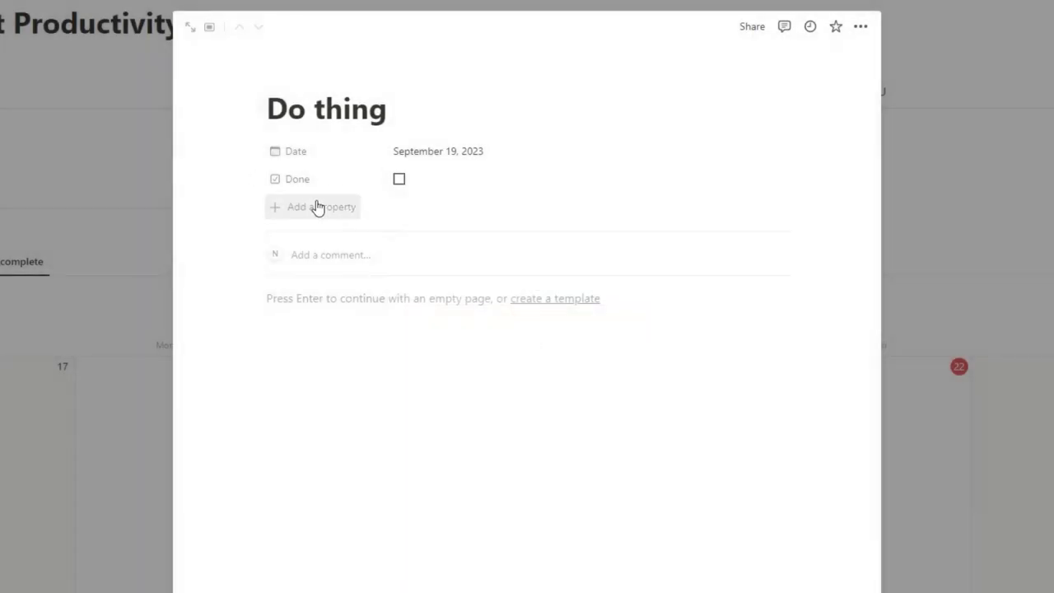
Step: Add a new Select property named Category
{"action": "left_click", "coordinate": [318, 207]}
{"action": "scroll", "coordinate": [440, 436], "scroll_direction": "down", "scroll_amount": 2}
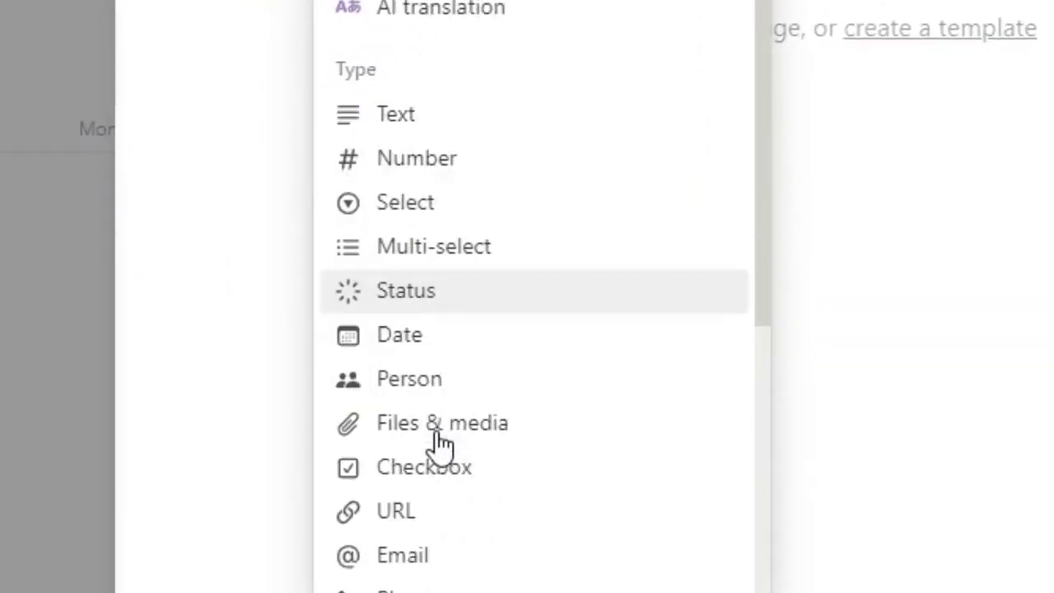
{"action": "left_click", "coordinate": [444, 194]}
Step: Create a Run task on September 19 and give it a new Fitness category
{"action": "key", "text": "Escape"}
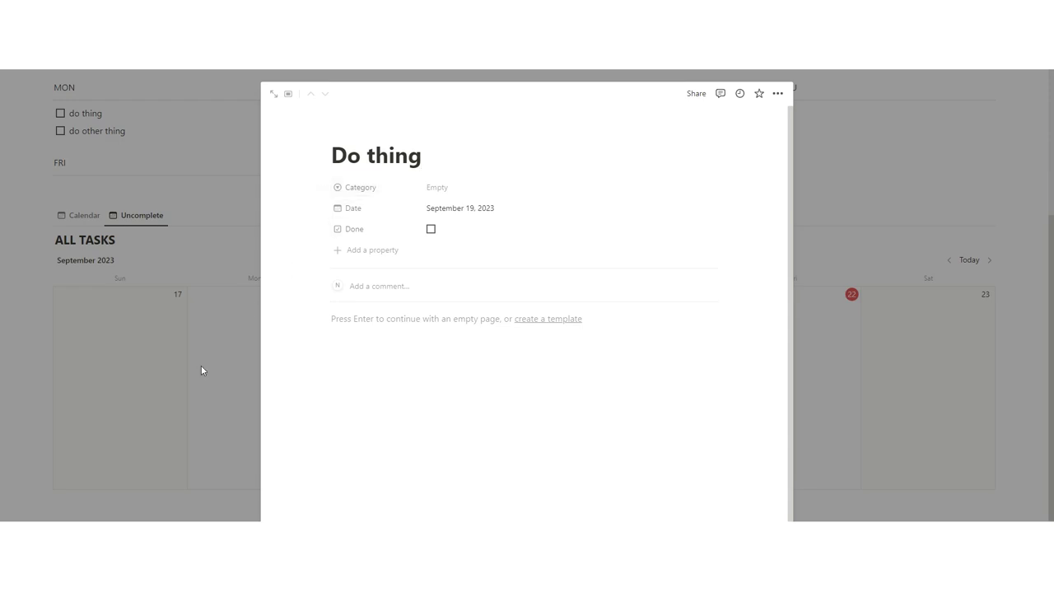
{"action": "left_click", "coordinate": [201, 371]}
{"action": "left_click", "coordinate": [331, 295]}
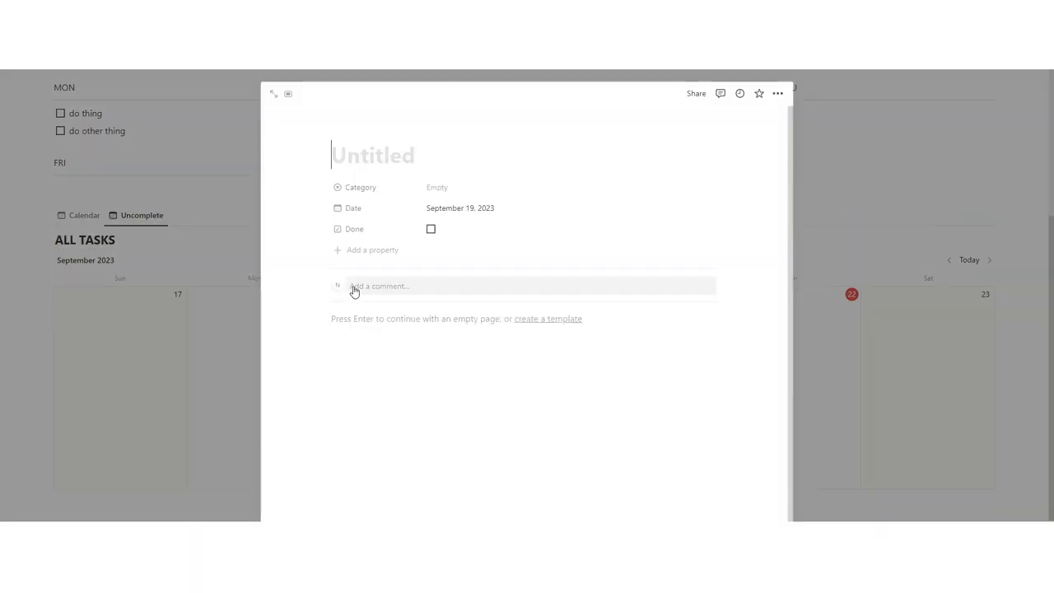
{"action": "type", "text": "Run"}
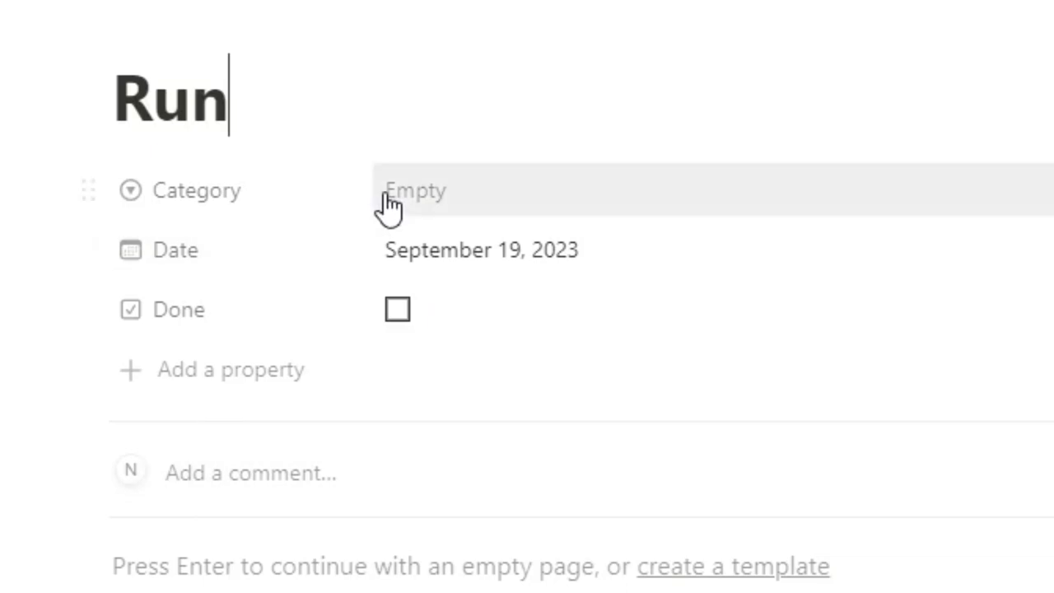
{"action": "left_click", "coordinate": [429, 188]}
{"action": "type", "text": "Fitne"}
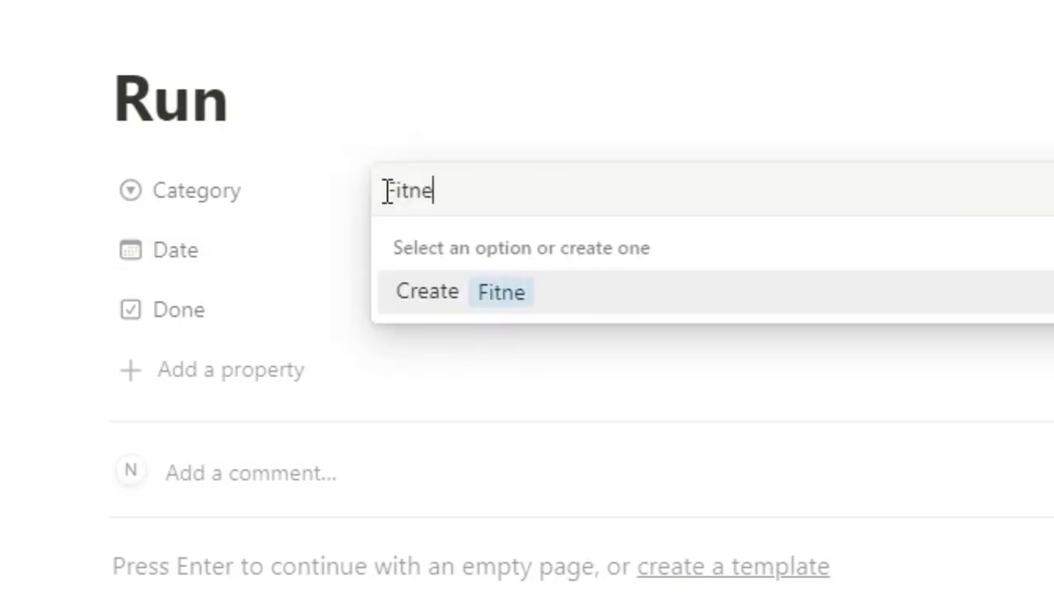
{"action": "type", "text": "ss"}
{"action": "key", "text": "Return"}
{"action": "key", "text": "Escape"}
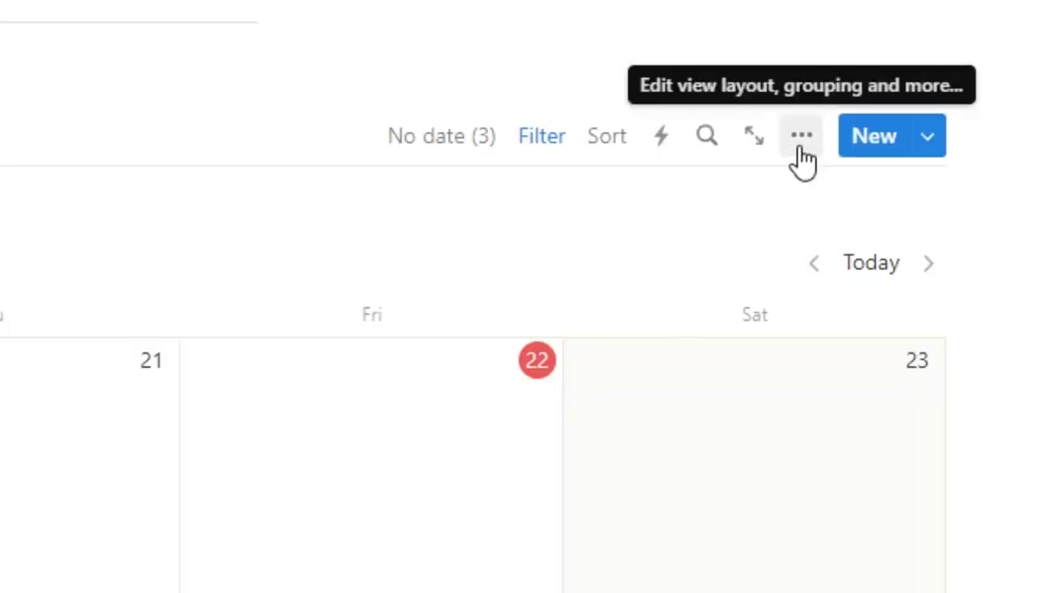
Step: Show Category on the calendar cards and drag it above Done in the property list
{"action": "left_click", "coordinate": [801, 161]}
{"action": "left_click", "coordinate": [692, 389]}
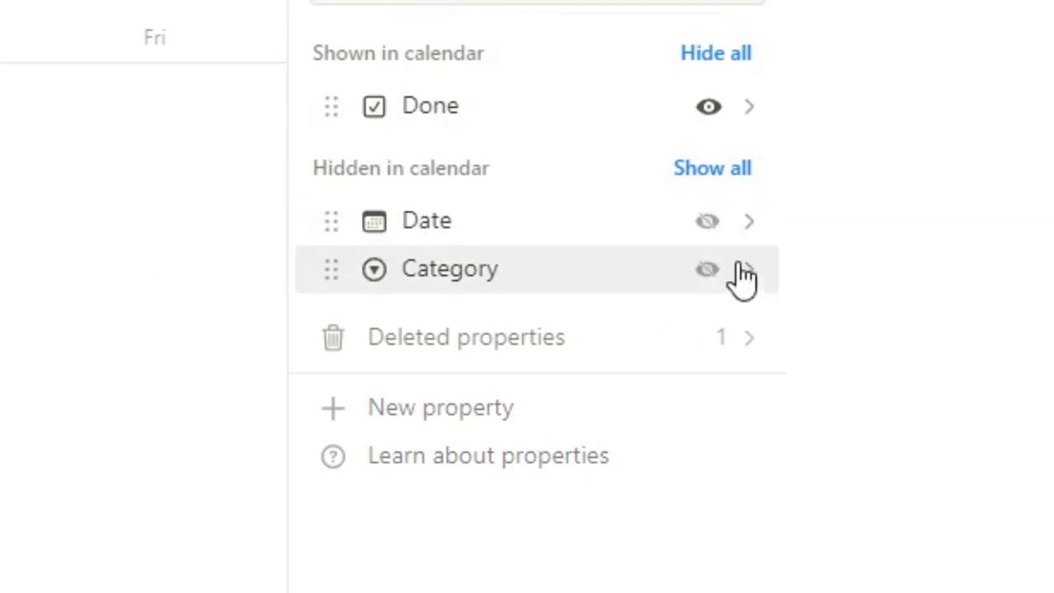
{"action": "left_click", "coordinate": [726, 270]}
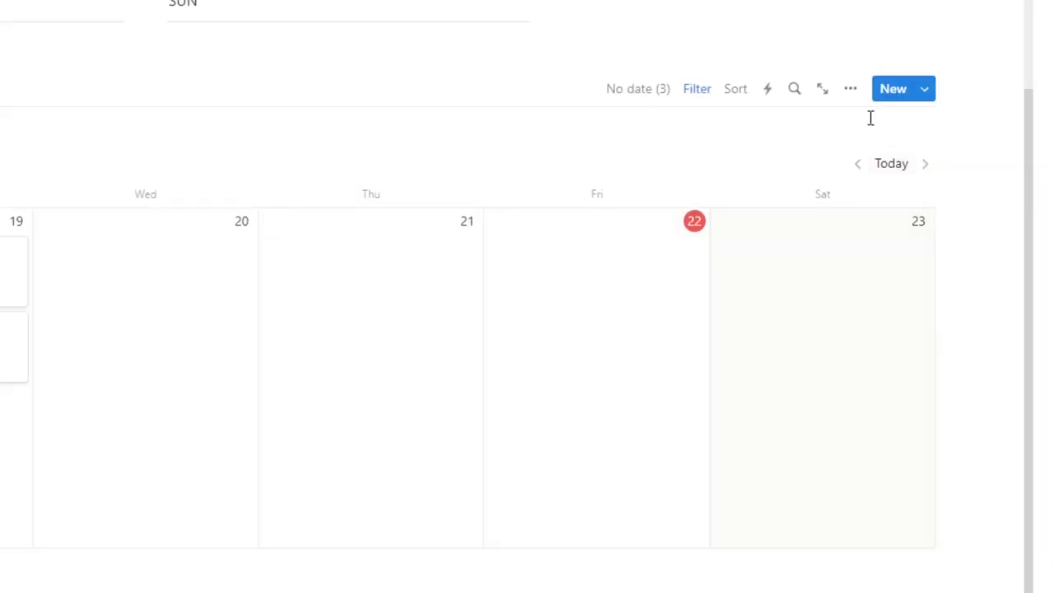
{"action": "left_click", "coordinate": [852, 89]}
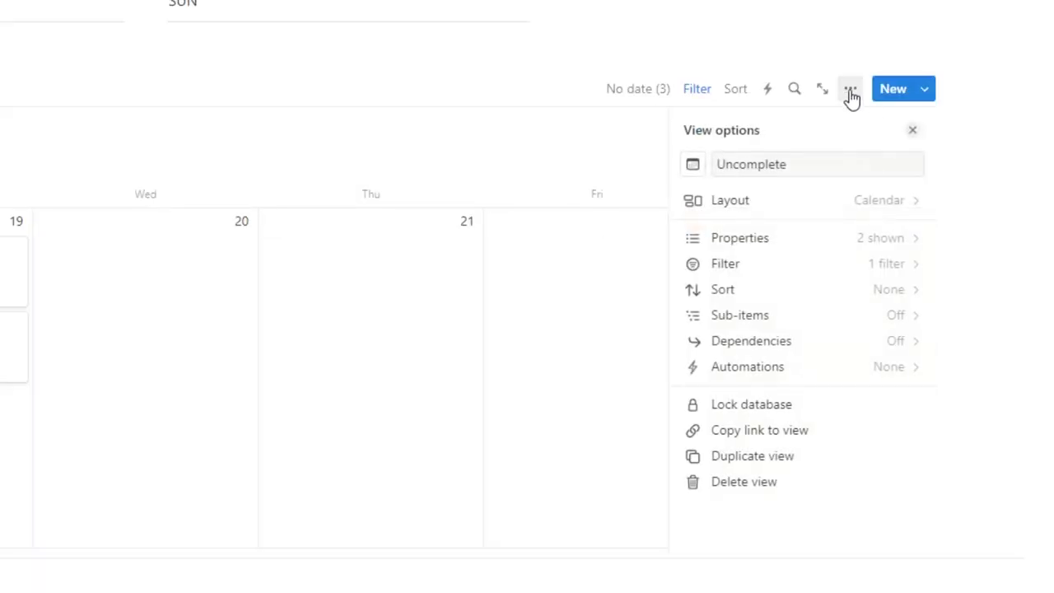
{"action": "left_click", "coordinate": [796, 239]}
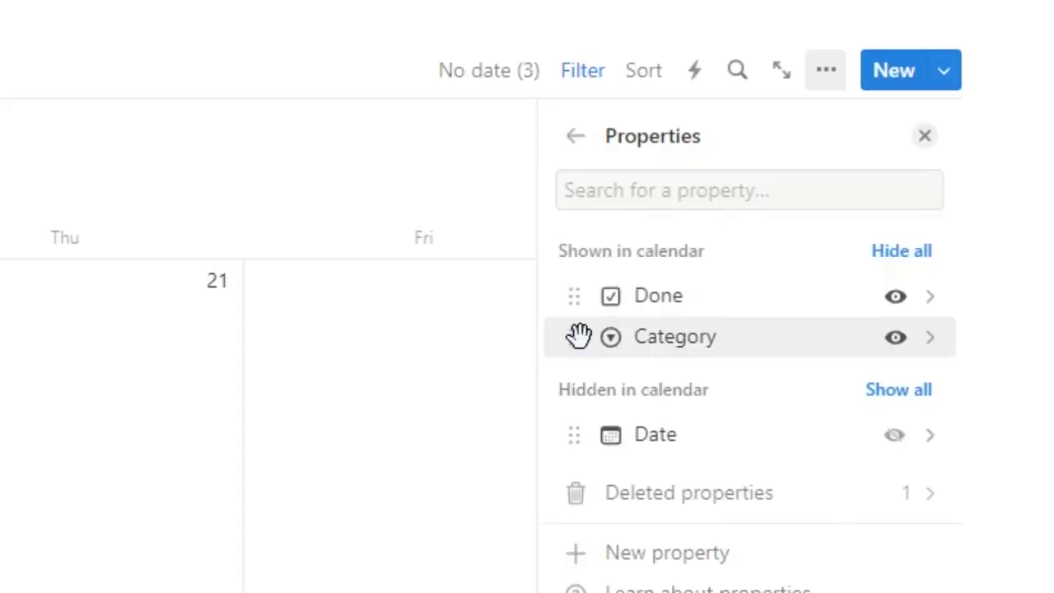
{"action": "left_click_drag", "start_coordinate": [575, 336], "coordinate": [509, 286]}
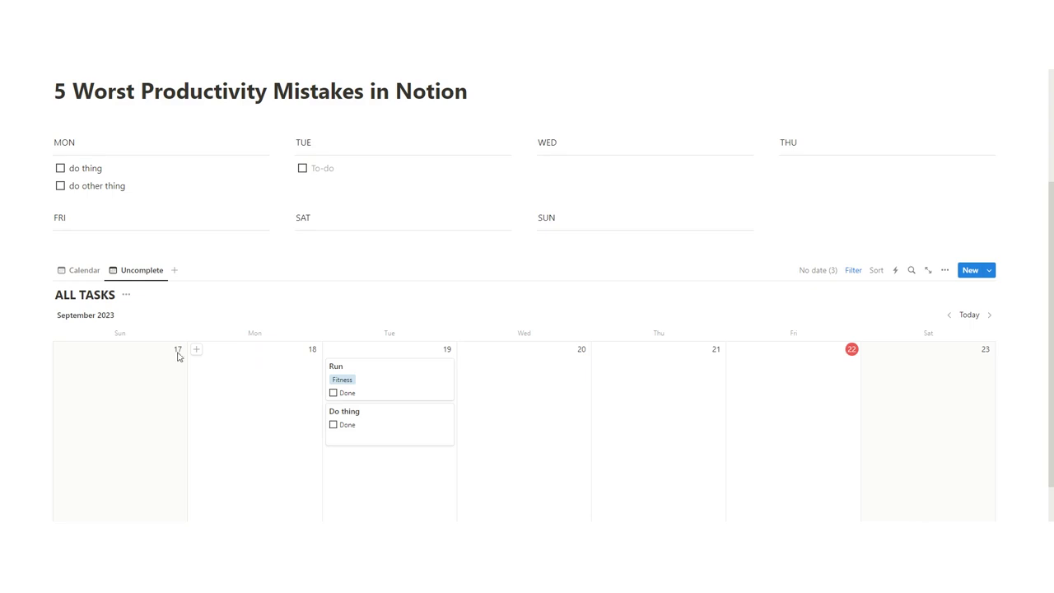
Step: Duplicate the Calendar view and name the copy Fitness
{"action": "right_click", "coordinate": [75, 272]}
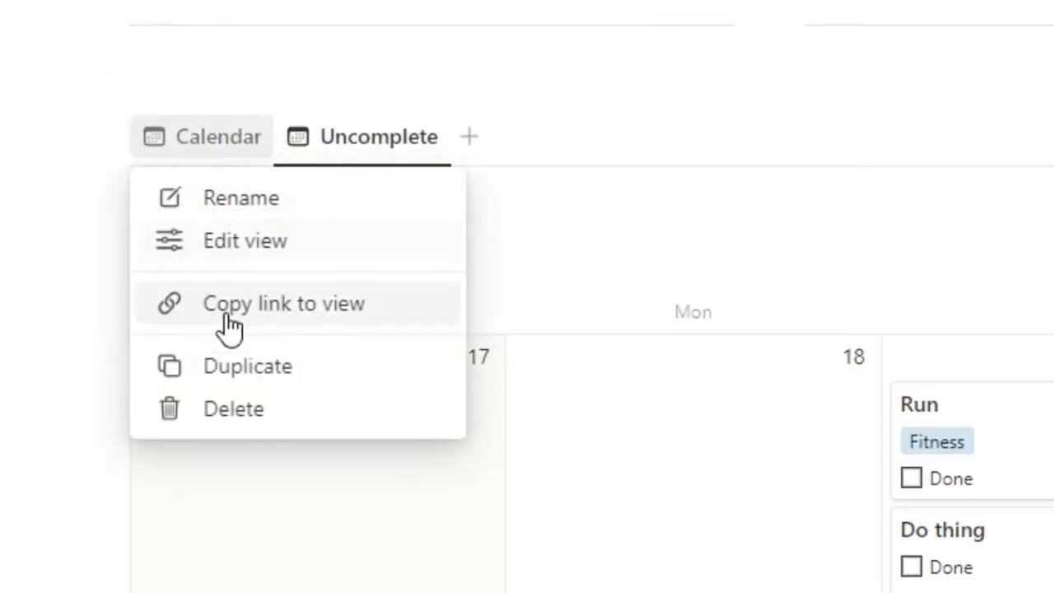
{"action": "left_click", "coordinate": [235, 372]}
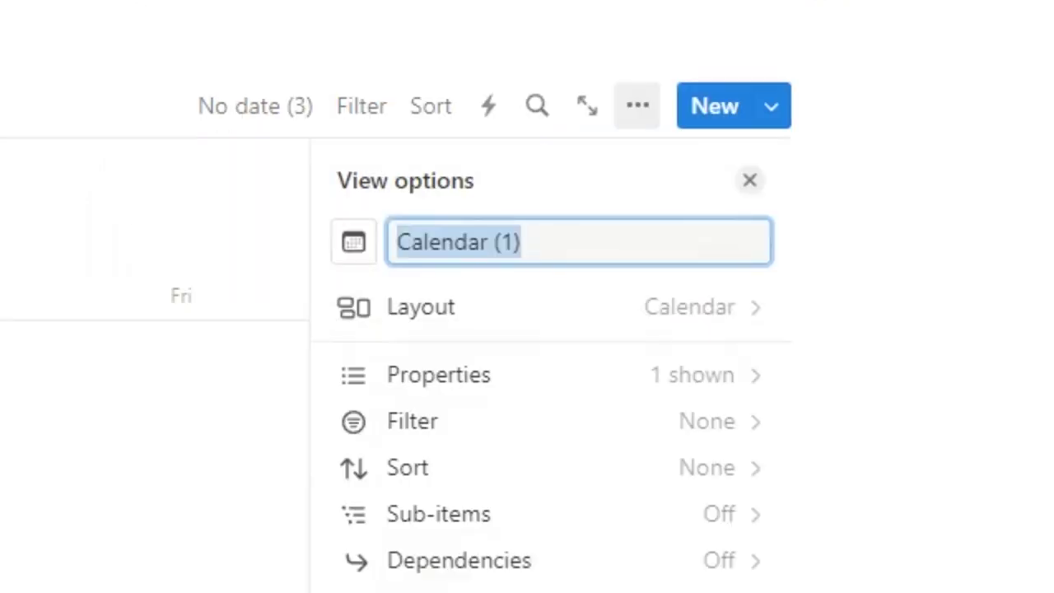
{"action": "type", "text": "Fitness"}
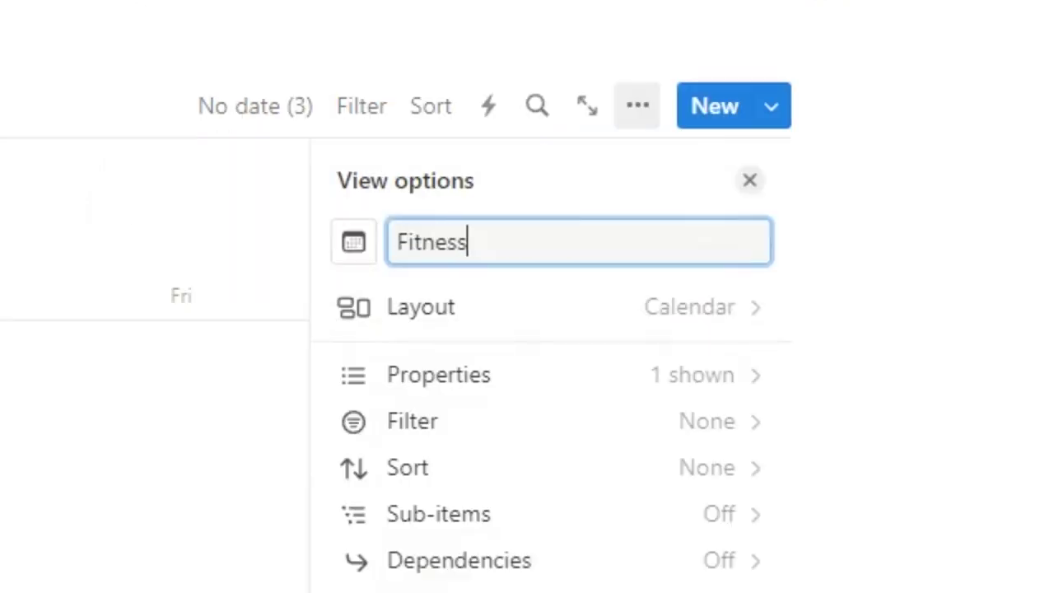
{"action": "key", "text": "Escape"}
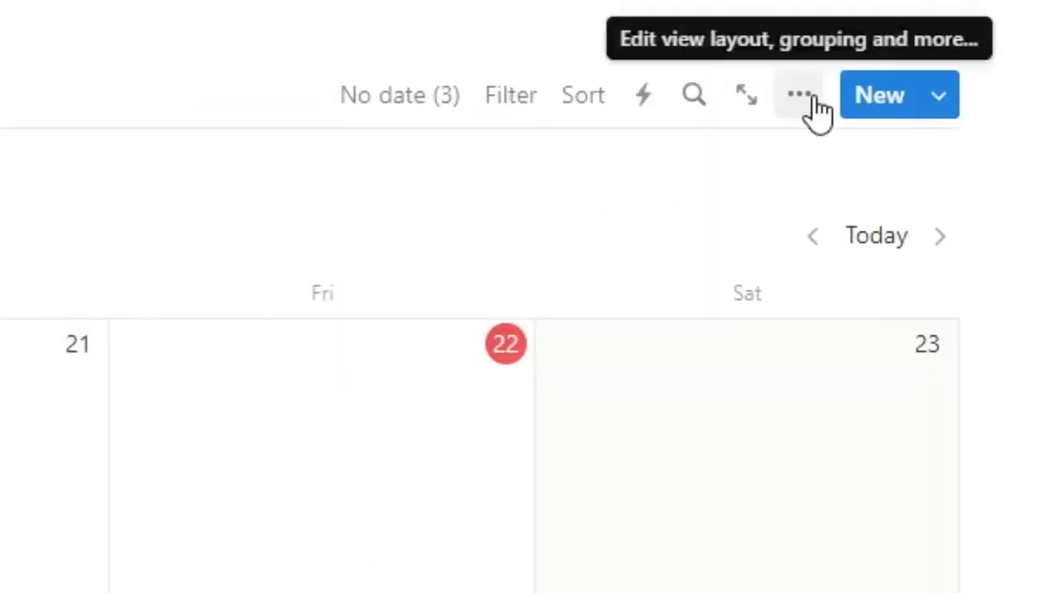
Step: Set the Fitness view's calendar to display a whole month
{"action": "left_click", "coordinate": [803, 95]}
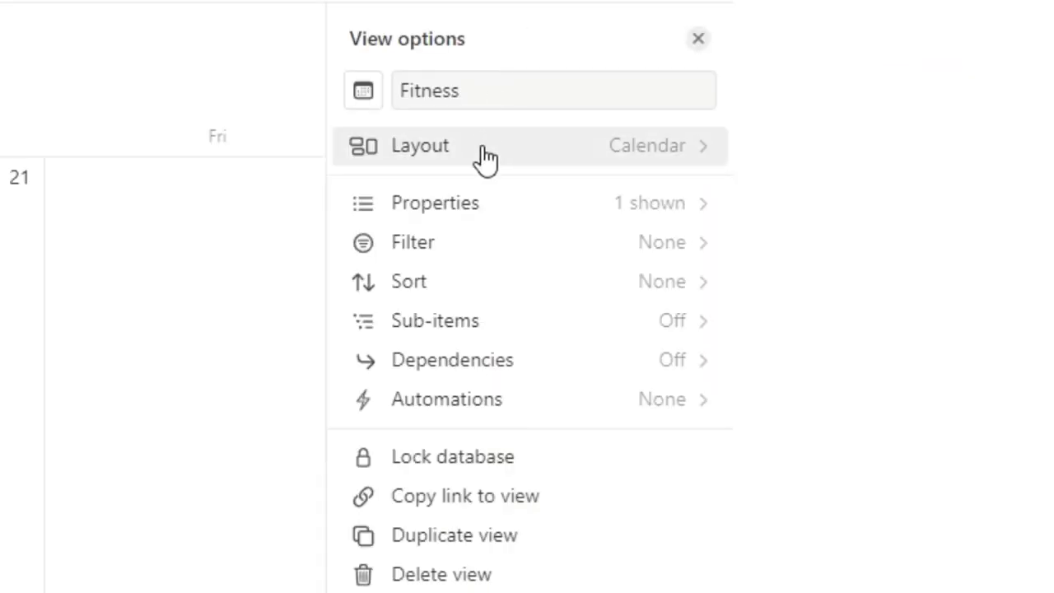
{"action": "left_click", "coordinate": [486, 158]}
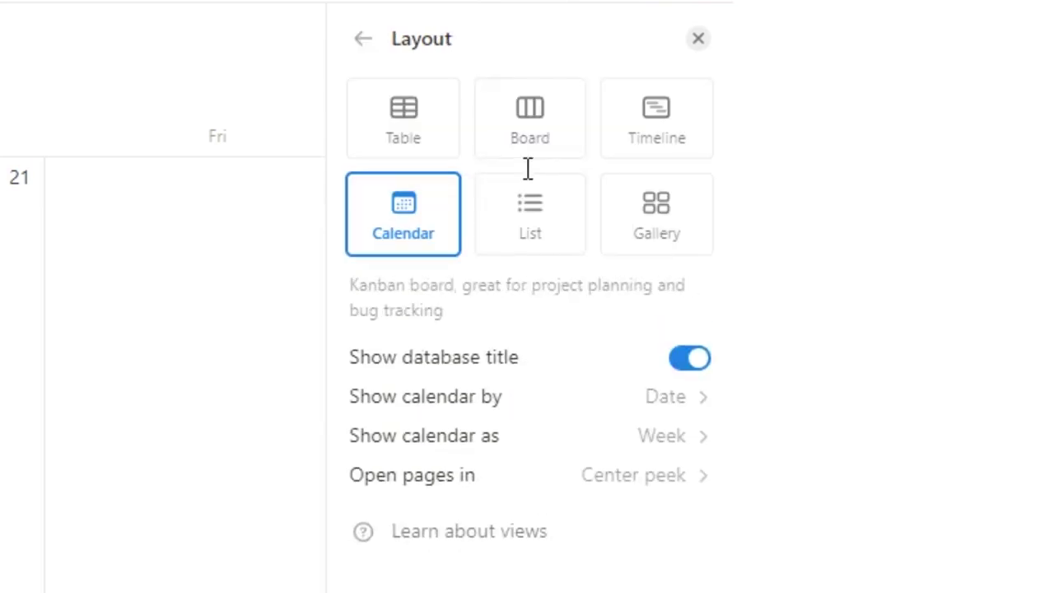
{"action": "left_click", "coordinate": [601, 412]}
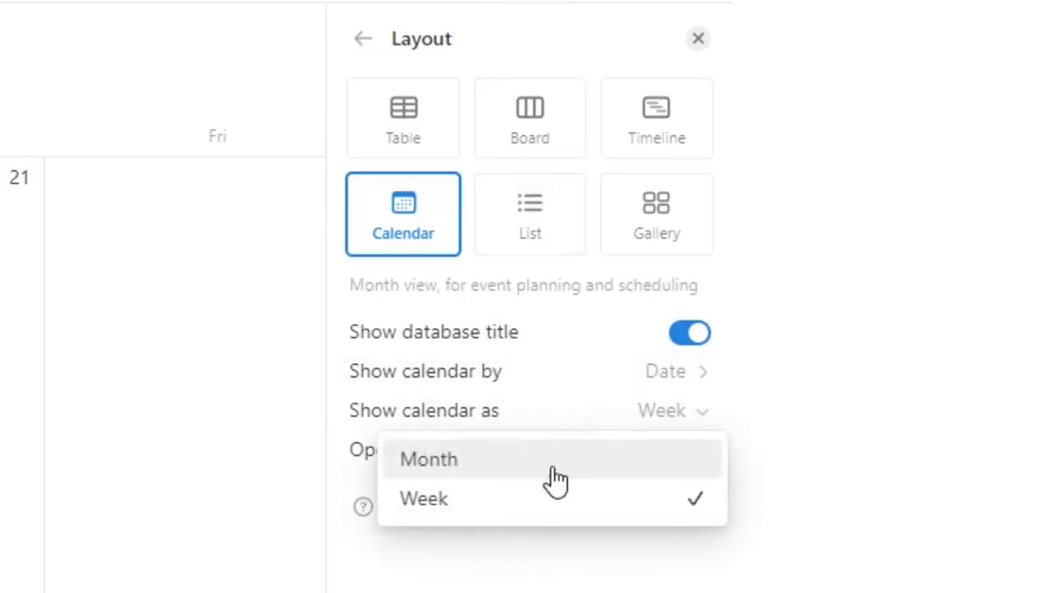
{"action": "left_click", "coordinate": [529, 468]}
{"action": "key", "text": "Escape"}
{"action": "left_click", "coordinate": [83, 106]}
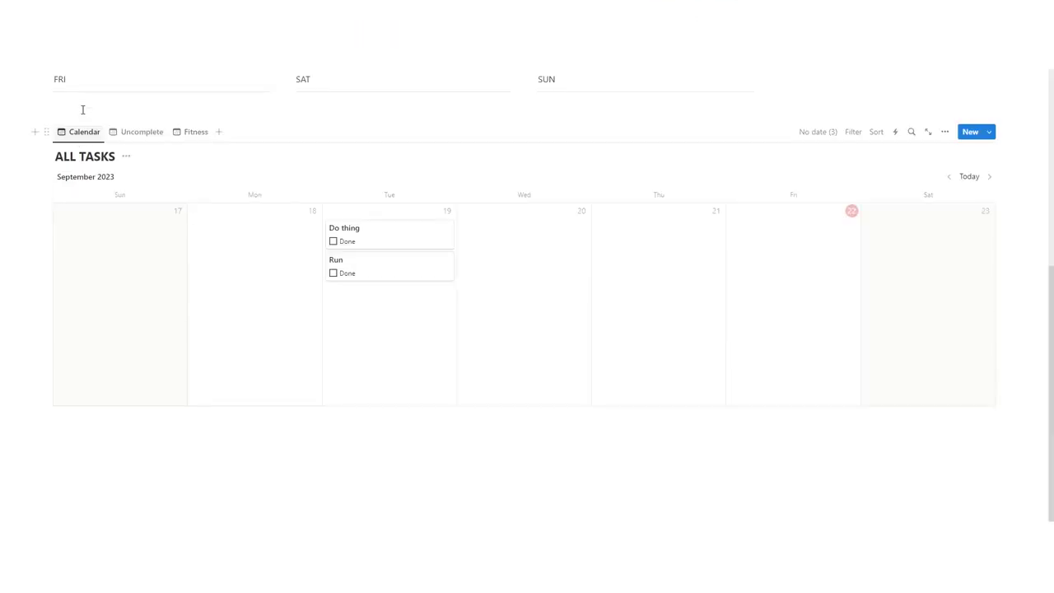
{"action": "left_click", "coordinate": [148, 131]}
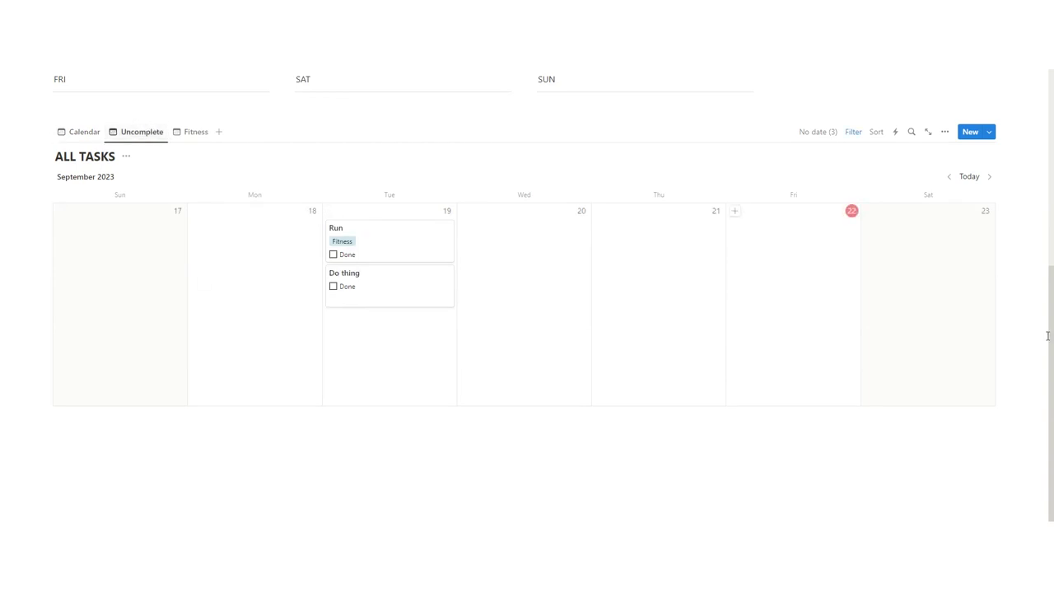
{"action": "left_click", "coordinate": [191, 134]}
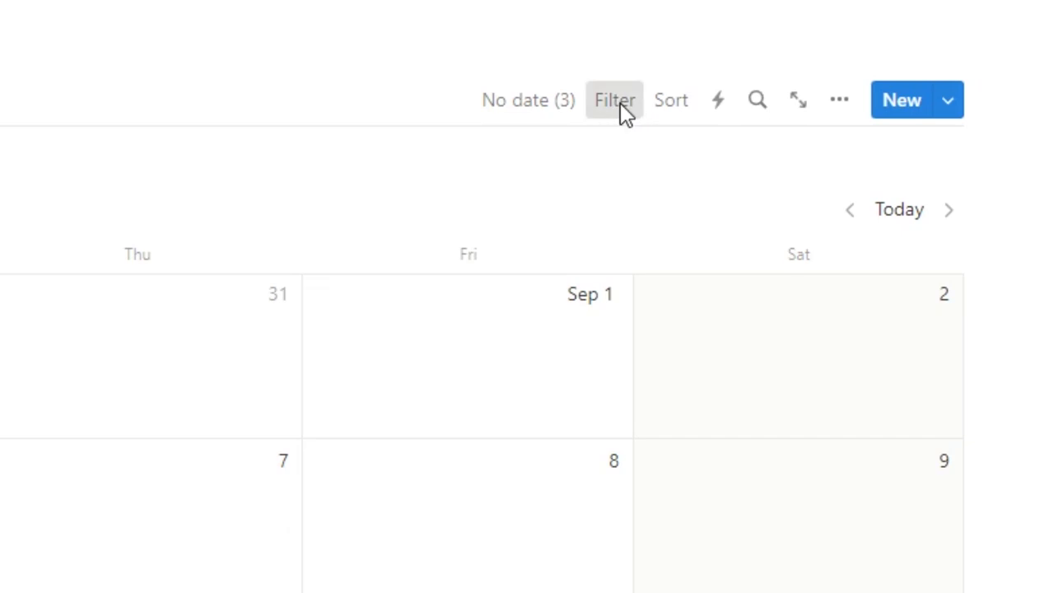
Step: Filter the Fitness view to show only tasks whose Category is Fitness
{"action": "left_click", "coordinate": [620, 103]}
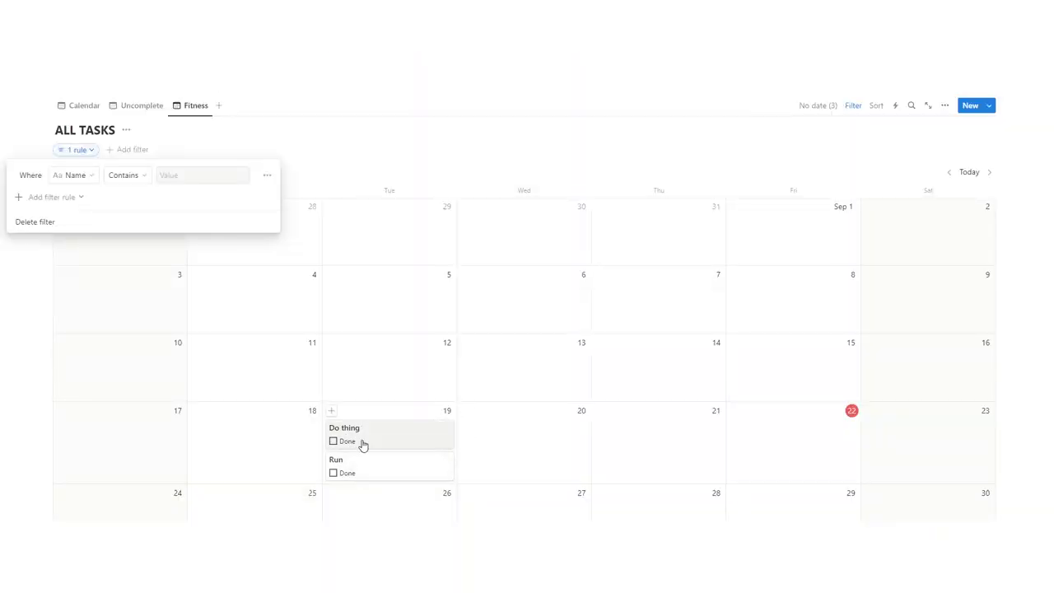
{"action": "left_click", "coordinate": [74, 177]}
{"action": "left_click", "coordinate": [69, 236]}
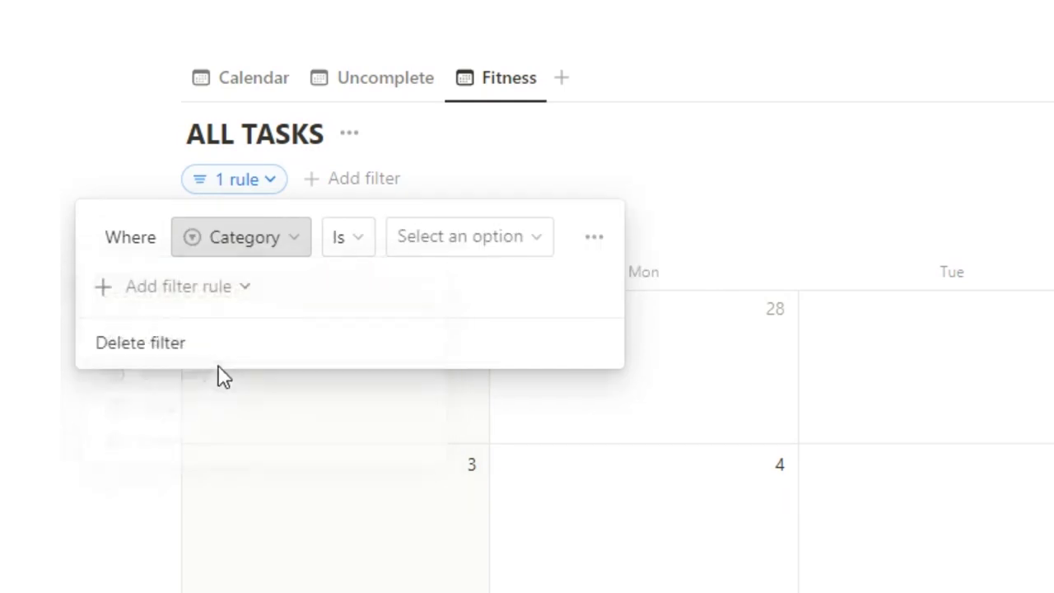
{"action": "left_click", "coordinate": [462, 238]}
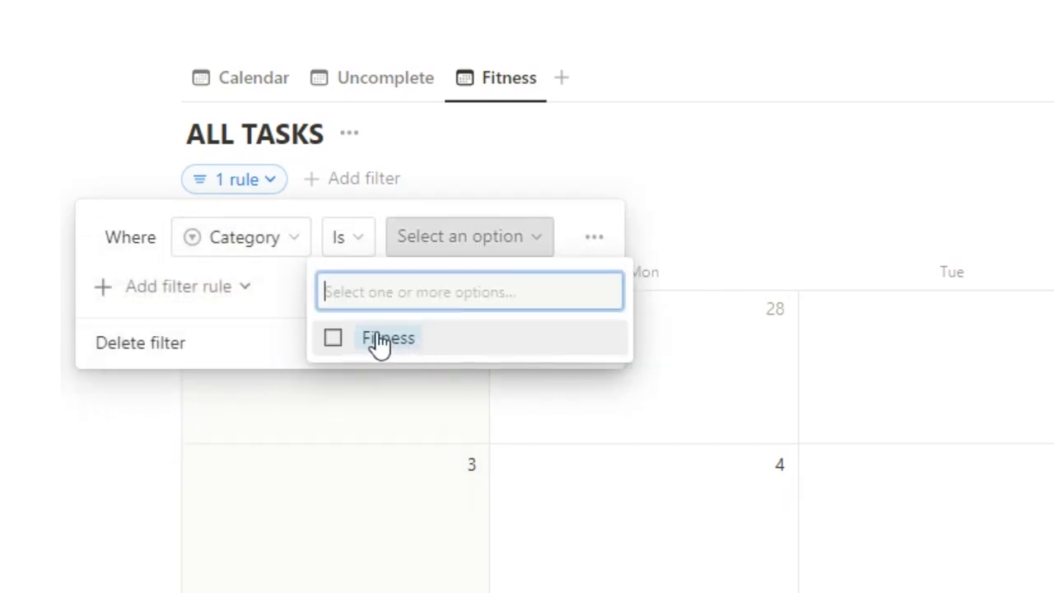
{"action": "left_click", "coordinate": [426, 344]}
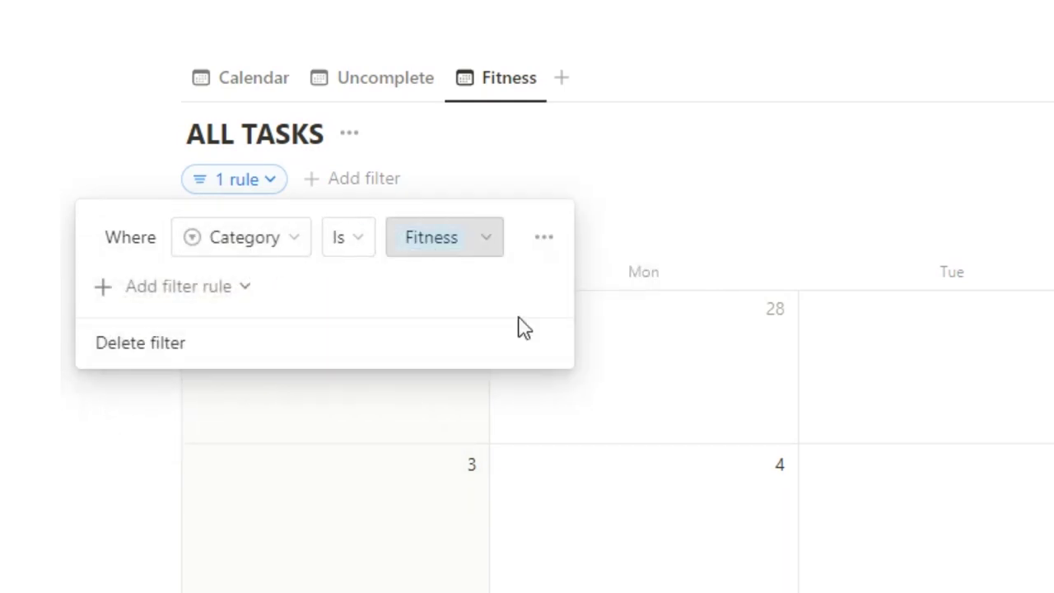
{"action": "left_click", "coordinate": [873, 473]}
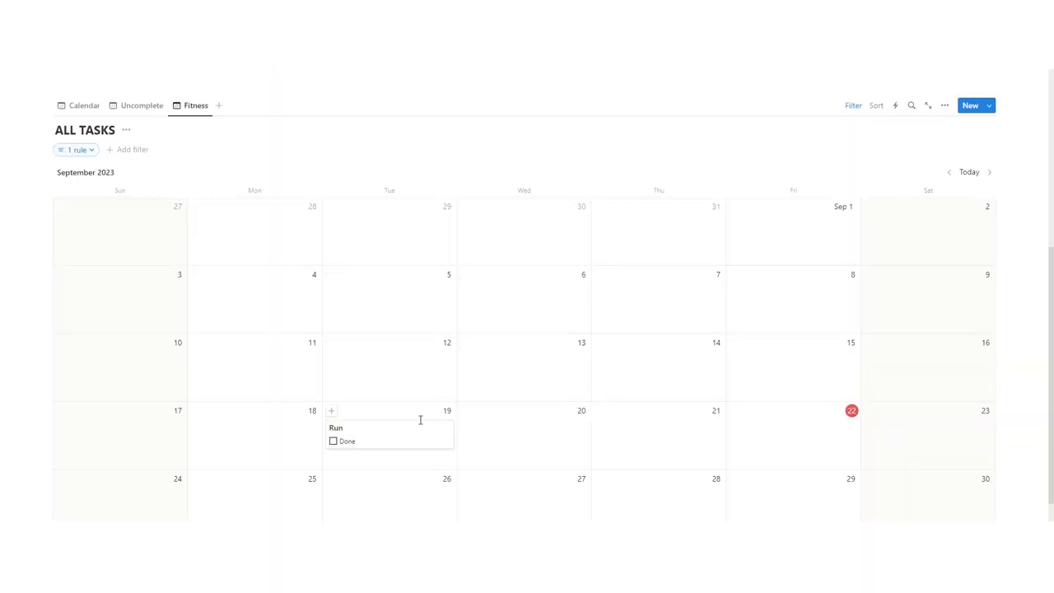
Step: Mark Run done and copy it onto September 6, 8, 9, 11, 13 and 15
{"action": "left_click", "coordinate": [334, 442]}
{"action": "left_click_drag", "start_coordinate": [388, 428], "coordinate": [482, 369]}
{"action": "left_click_drag", "start_coordinate": [465, 366], "coordinate": [271, 367]}
{"action": "left_click_drag", "start_coordinate": [539, 366], "coordinate": [514, 301]}
{"action": "left_click_drag", "start_coordinate": [519, 297], "coordinate": [791, 297]}
{"action": "left_click_drag", "start_coordinate": [790, 297], "coordinate": [799, 367]}
{"action": "left_click_drag", "start_coordinate": [791, 362], "coordinate": [922, 298]}
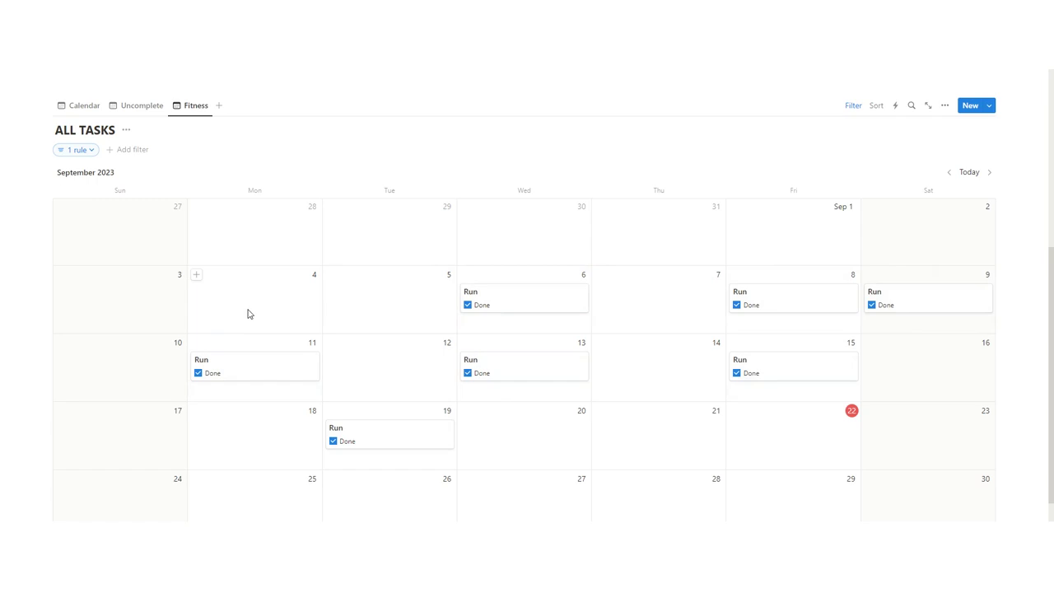
{"action": "scroll", "coordinate": [249, 314], "scroll_direction": "up", "scroll_amount": 5}
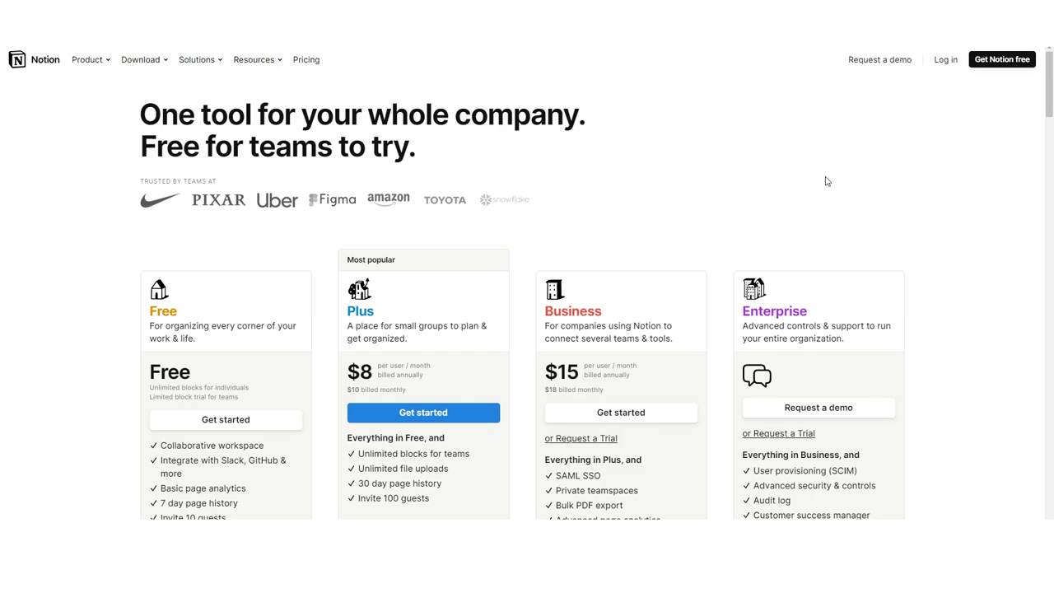
Step: Scroll down through the Free, Plus, Business and Enterprise plan comparison
{"action": "scroll", "coordinate": [812, 172], "scroll_direction": "down", "scroll_amount": 3}
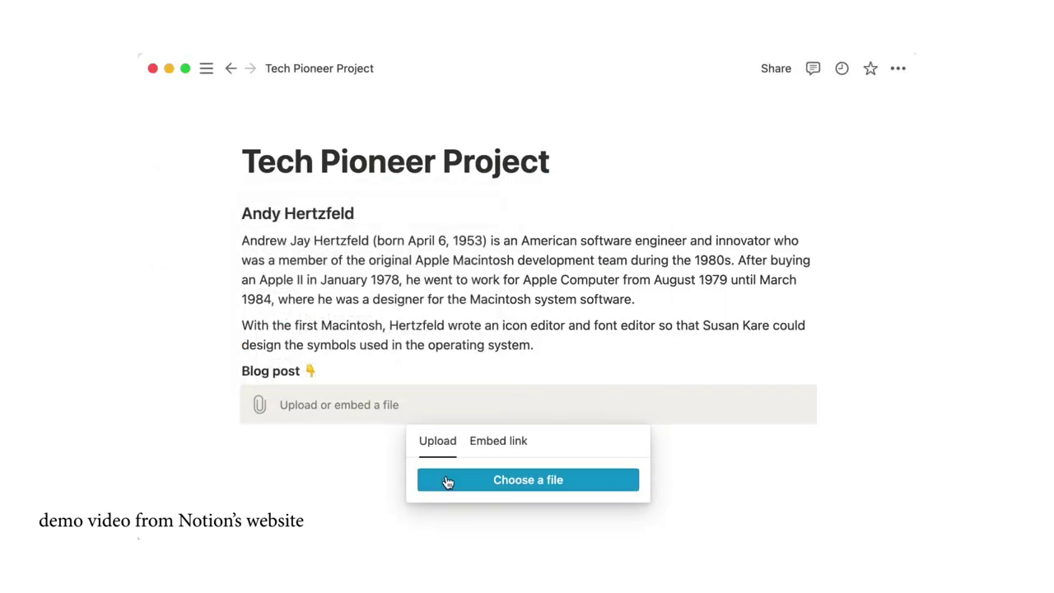
{"action": "left_click", "coordinate": [447, 482]}
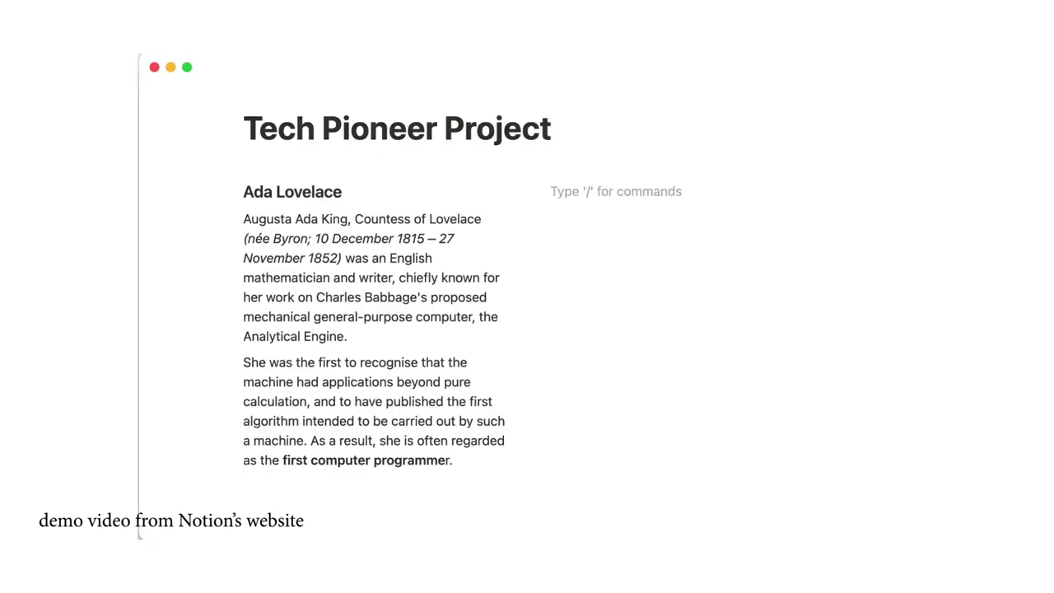
{"action": "type", "text": "/ima"}
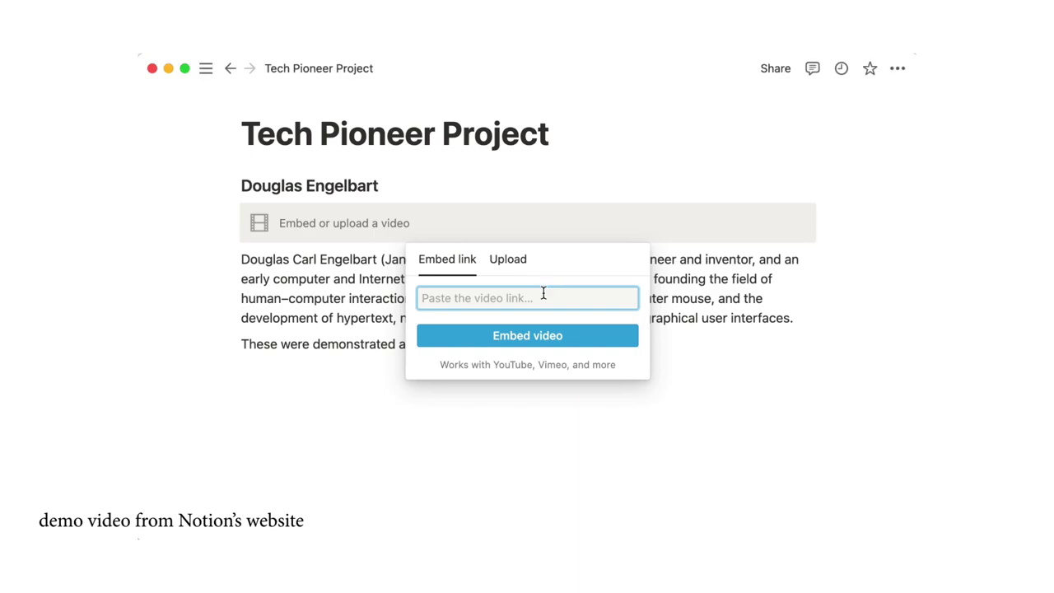
{"action": "type", "text": "https://www.youtube.com/watch?v=yJDv-zdhzhO"}
{"action": "left_click", "coordinate": [539, 336]}
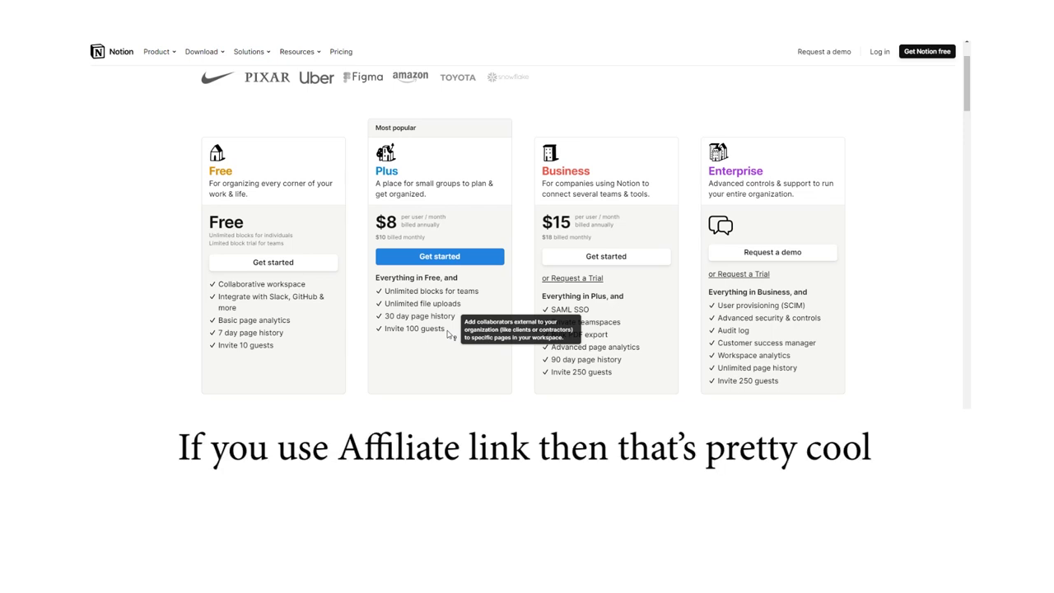
{"action": "scroll", "coordinate": [451, 334], "scroll_direction": "up", "scroll_amount": 2}
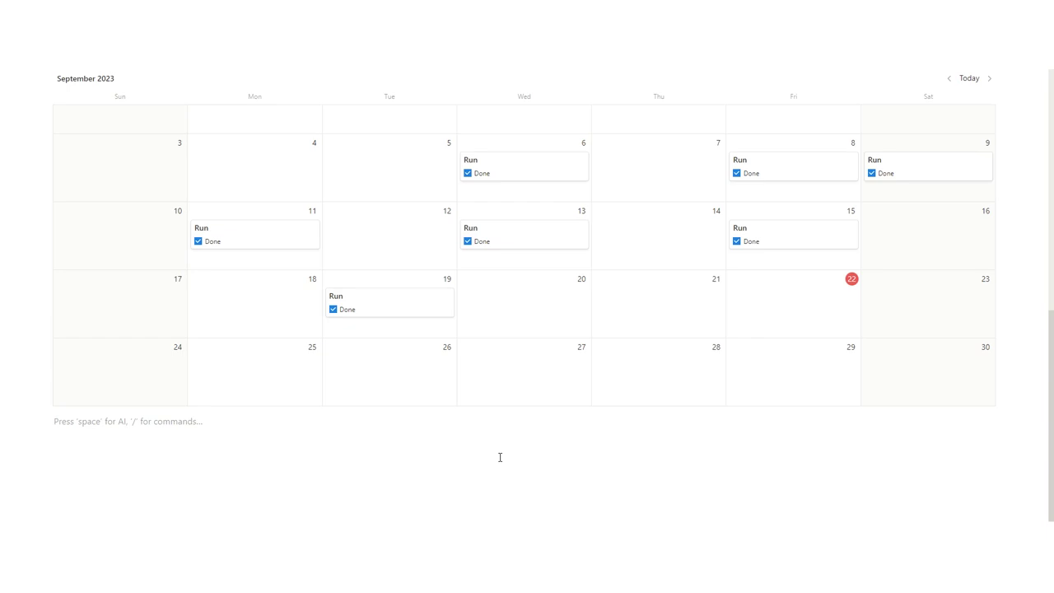
Step: Scroll up to bring the Fitness month calendar back into view
{"action": "scroll", "coordinate": [504, 457], "scroll_direction": "up", "scroll_amount": 6}
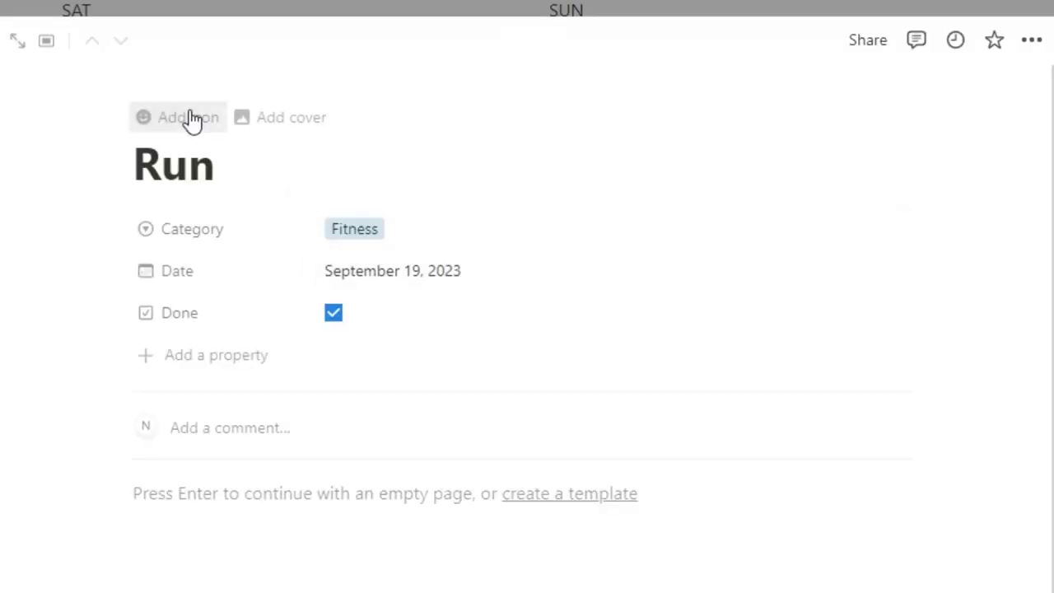
Step: Open the Run page's icon options, then copy Run onto September 13, 12, 7 and another day
{"action": "left_click", "coordinate": [189, 117]}
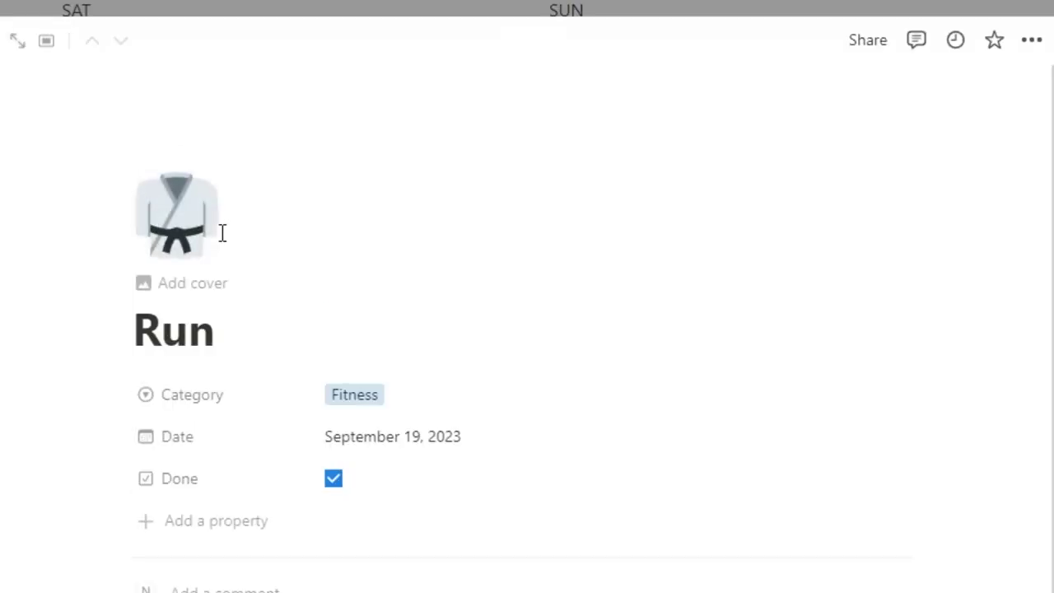
{"action": "left_click", "coordinate": [198, 235]}
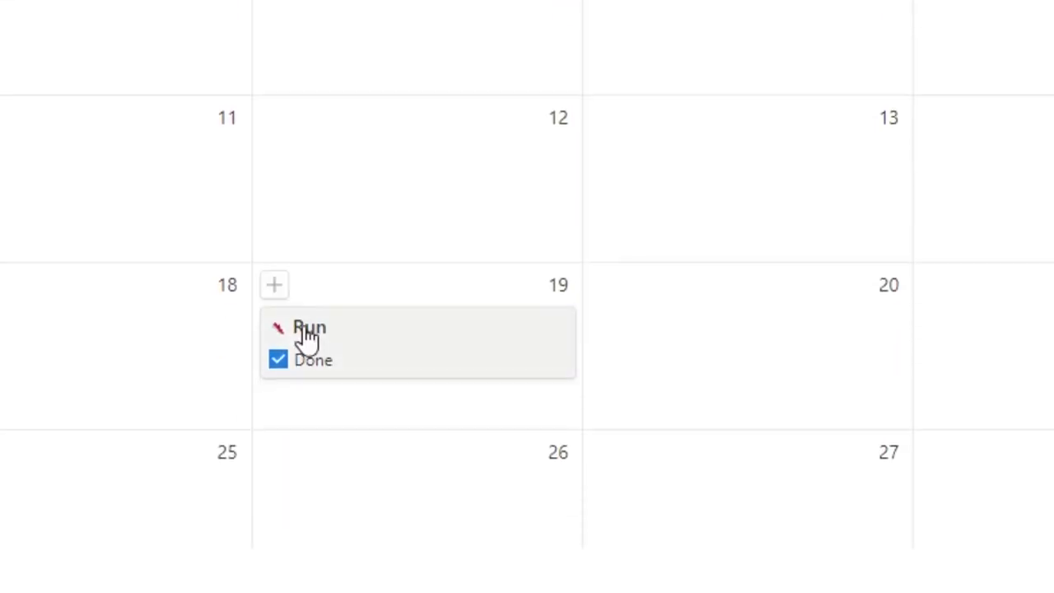
{"action": "left_click_drag", "start_coordinate": [532, 326], "coordinate": [736, 258]}
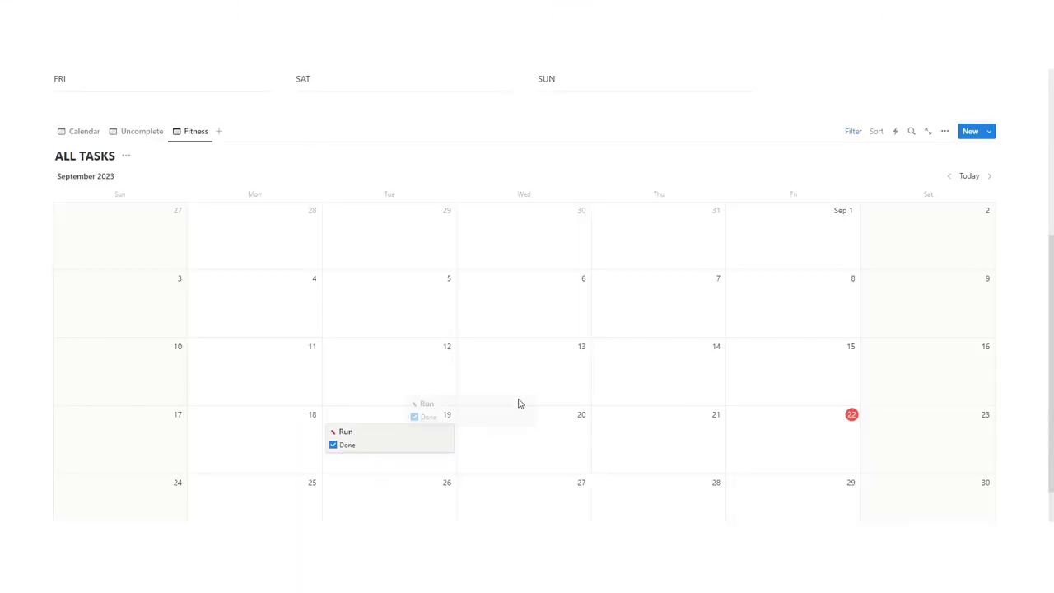
{"action": "left_click_drag", "start_coordinate": [518, 404], "coordinate": [518, 388]}
{"action": "left_click_drag", "start_coordinate": [528, 370], "coordinate": [247, 367]}
{"action": "left_click_drag", "start_coordinate": [247, 370], "coordinate": [639, 293]}
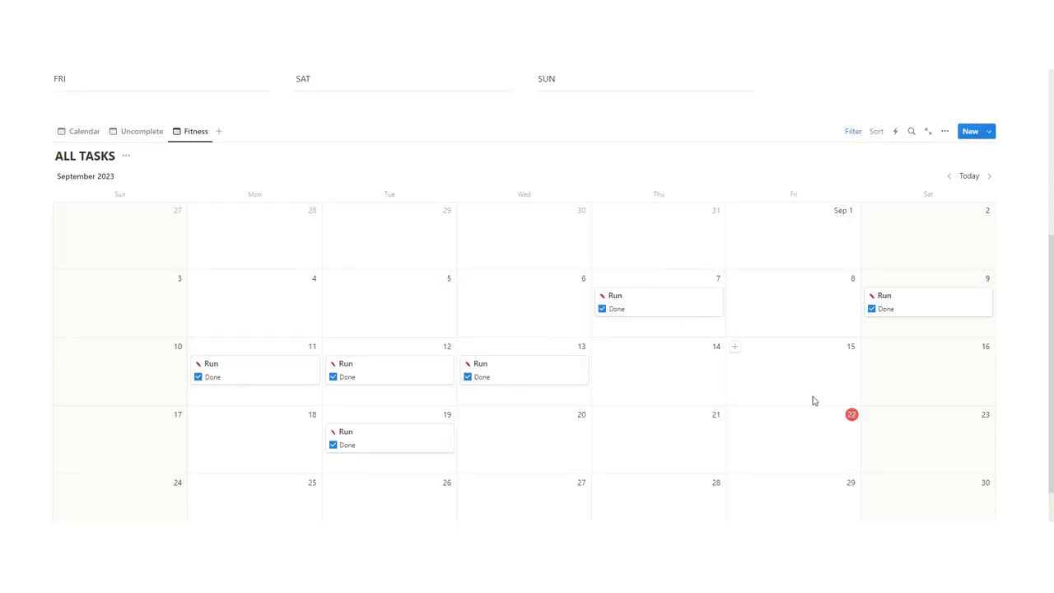
Step: Duplicate the Calendar view as 'full month' and show it as a Month calendar
{"action": "left_click", "coordinate": [83, 134]}
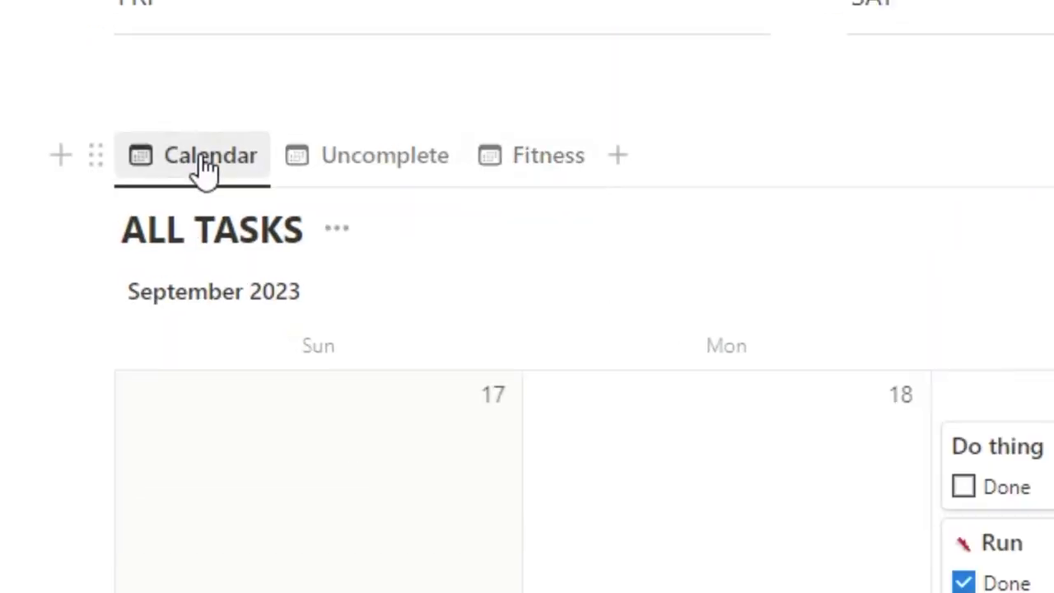
{"action": "left_click", "coordinate": [206, 159]}
{"action": "left_click", "coordinate": [97, 215]}
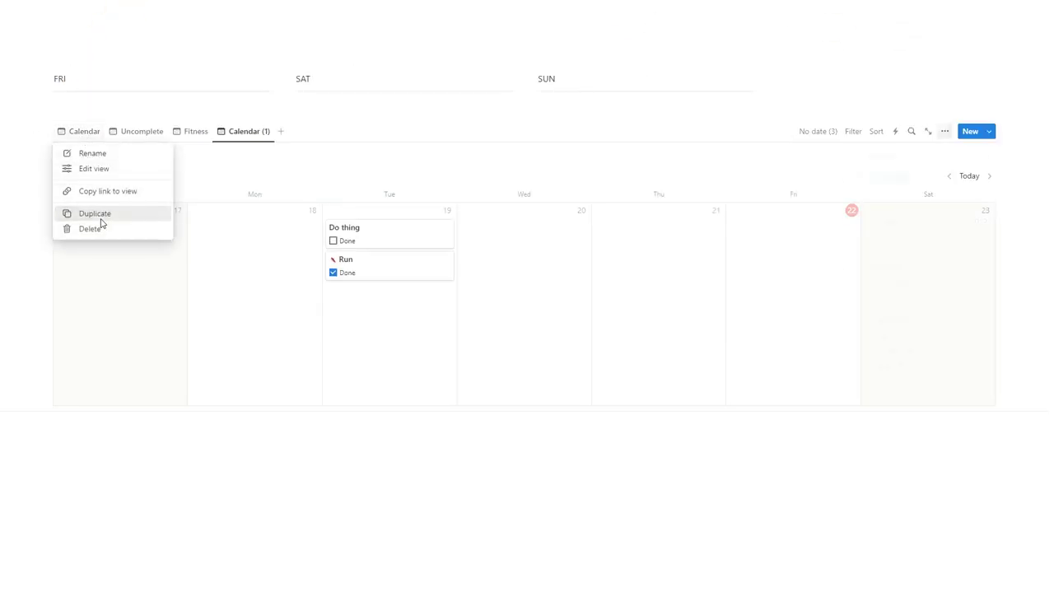
{"action": "type", "text": "full month"}
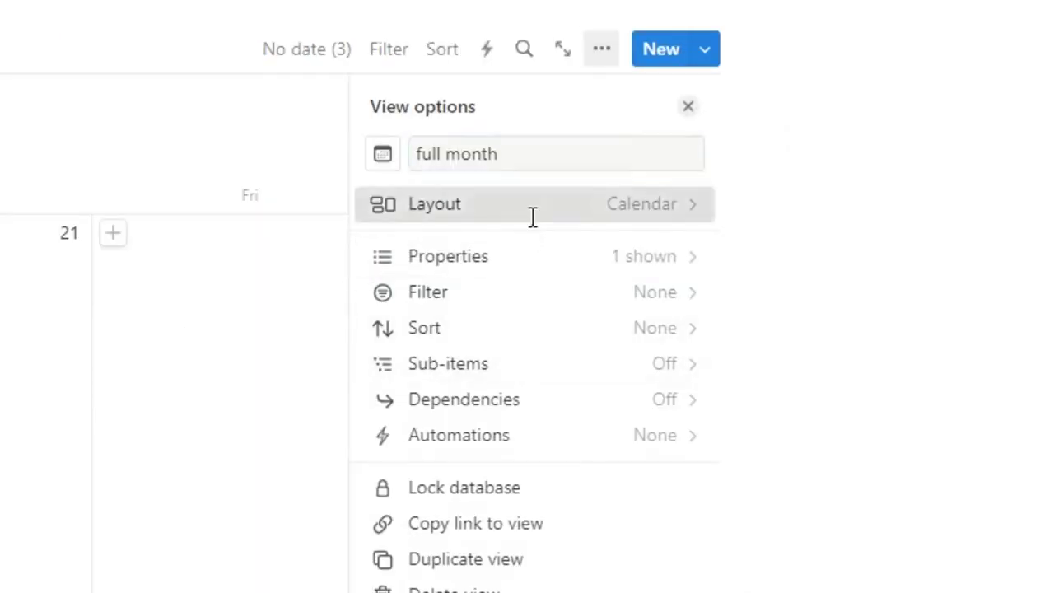
{"action": "left_click", "coordinate": [532, 221]}
{"action": "left_click", "coordinate": [576, 449]}
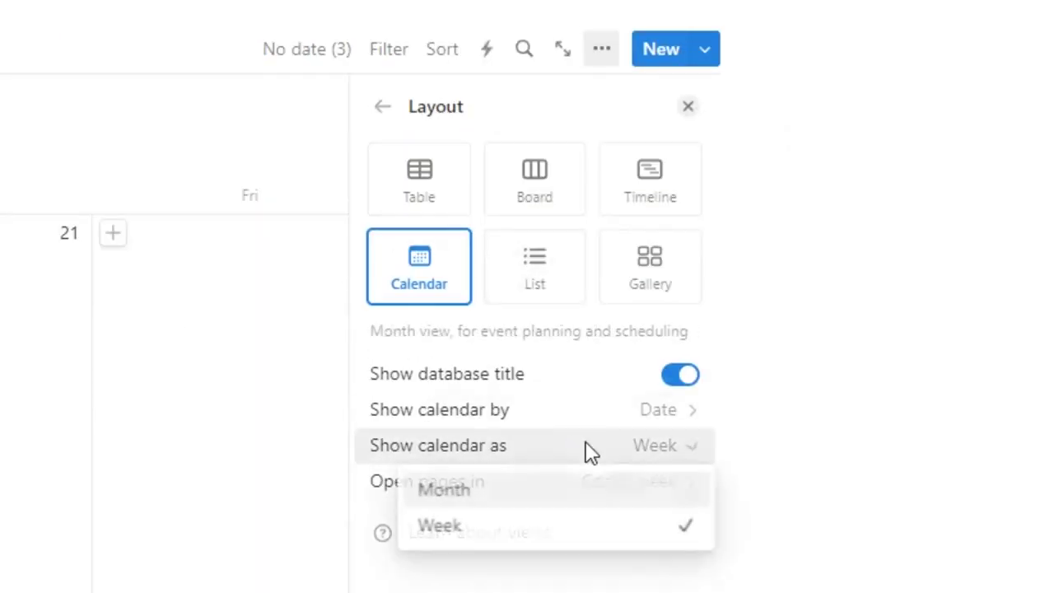
{"action": "left_click", "coordinate": [502, 494]}
{"action": "left_click", "coordinate": [156, 516]}
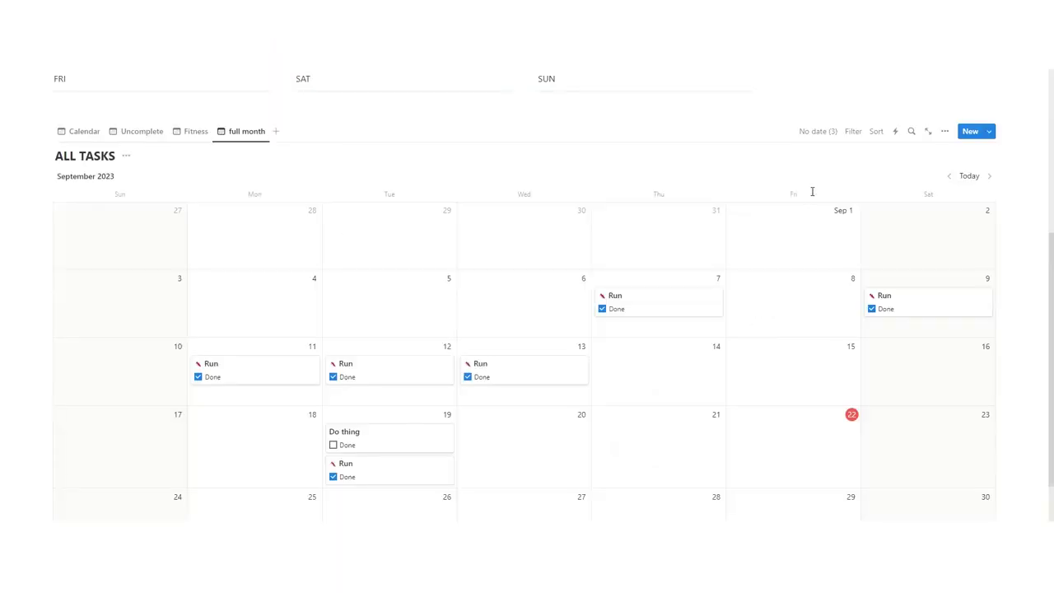
Step: Open the Do thing task page to give it a red dot icon
{"action": "scroll", "coordinate": [311, 198], "scroll_direction": "down", "scroll_amount": 2}
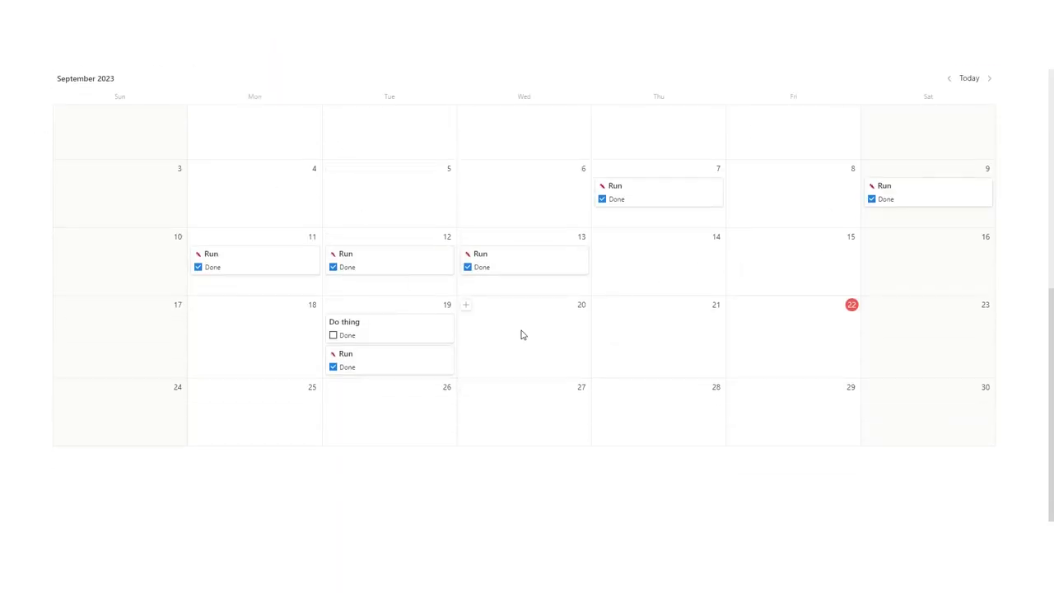
{"action": "left_click", "coordinate": [386, 333]}
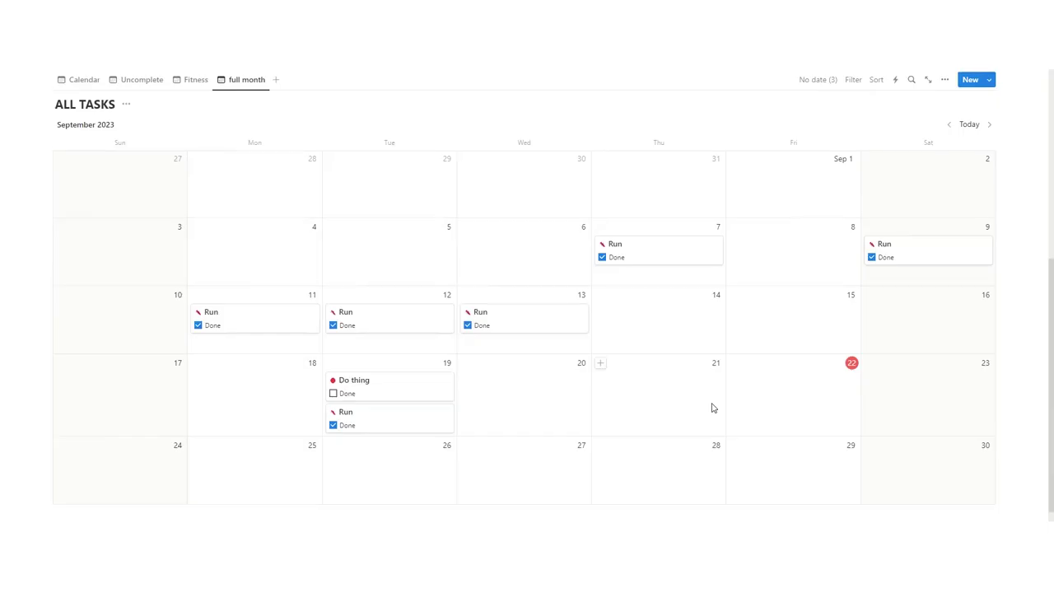
{"action": "scroll", "coordinate": [415, 393], "scroll_direction": "up", "scroll_amount": 3}
{"action": "scroll", "coordinate": [520, 285], "scroll_direction": "down", "scroll_amount": 5}
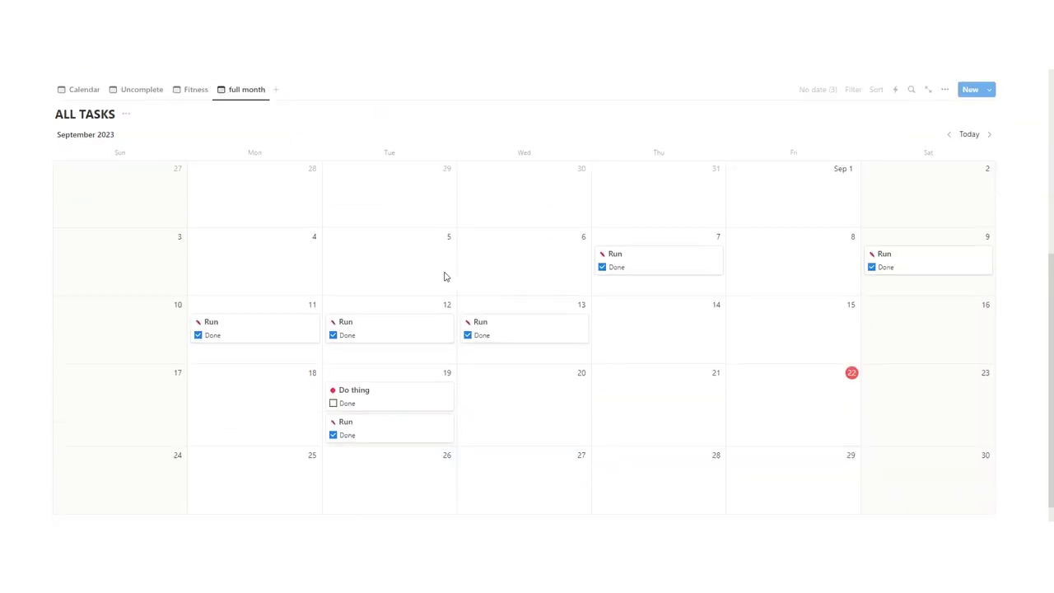
{"action": "scroll", "coordinate": [704, 332], "scroll_direction": "up", "scroll_amount": 2}
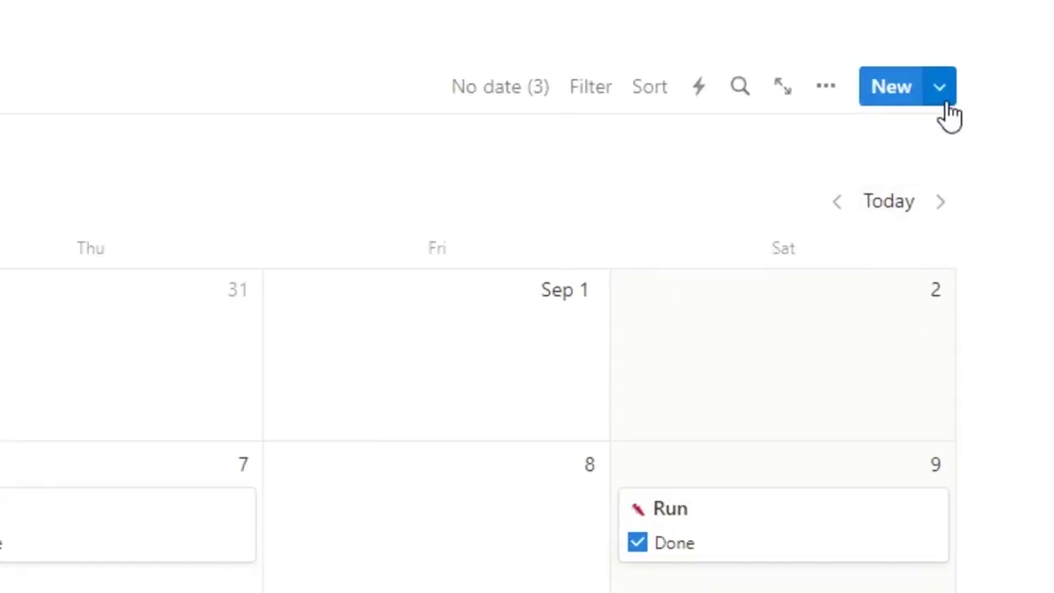
Step: Create a new ALL TASKS template titled Run with a red running-shoe icon
{"action": "left_click", "coordinate": [939, 89]}
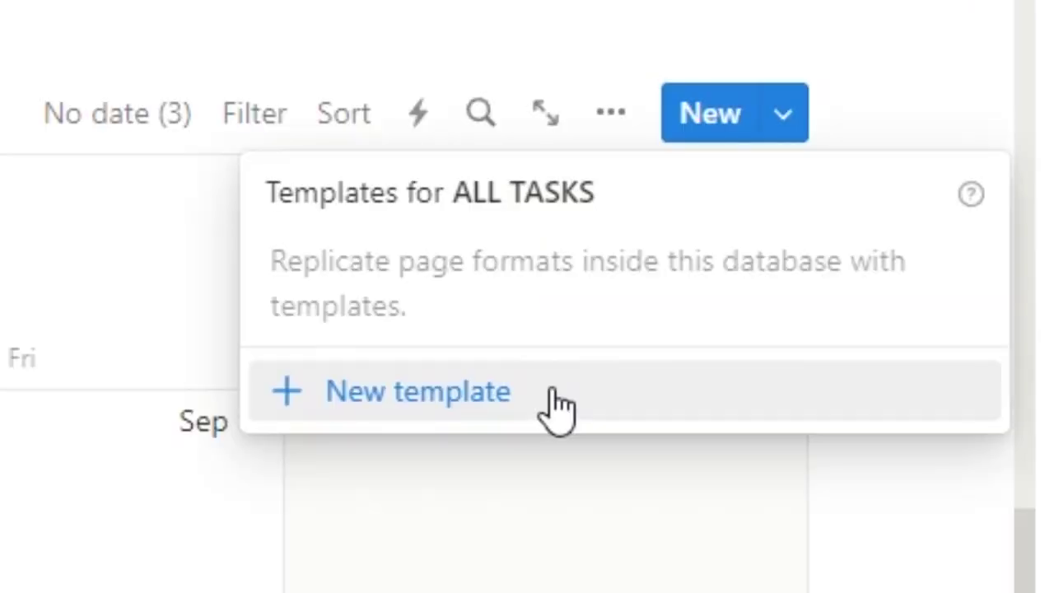
{"action": "left_click", "coordinate": [557, 407]}
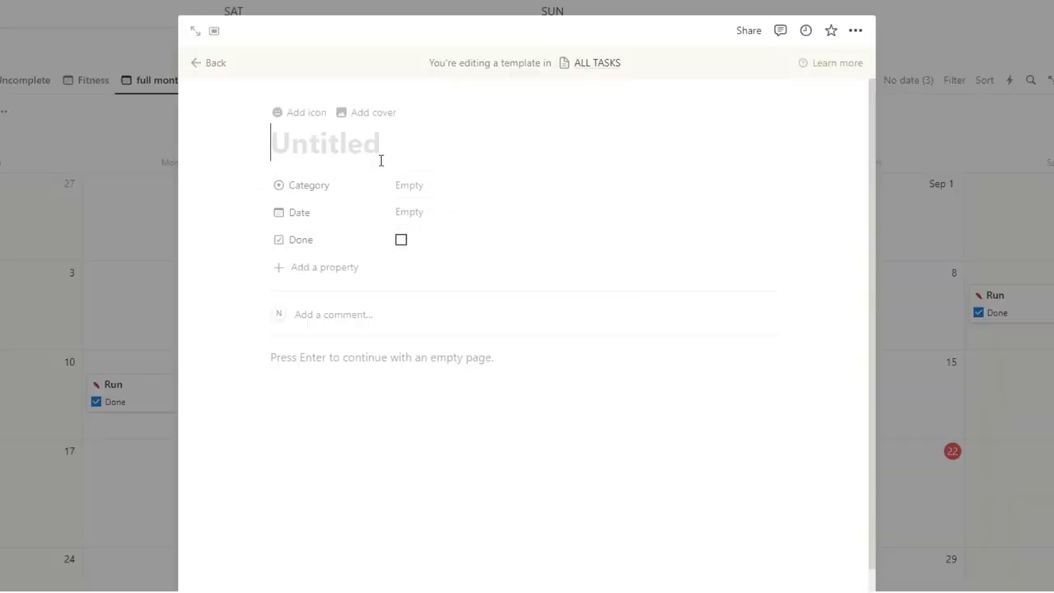
{"action": "type", "text": "Run"}
{"action": "left_click", "coordinate": [299, 112]}
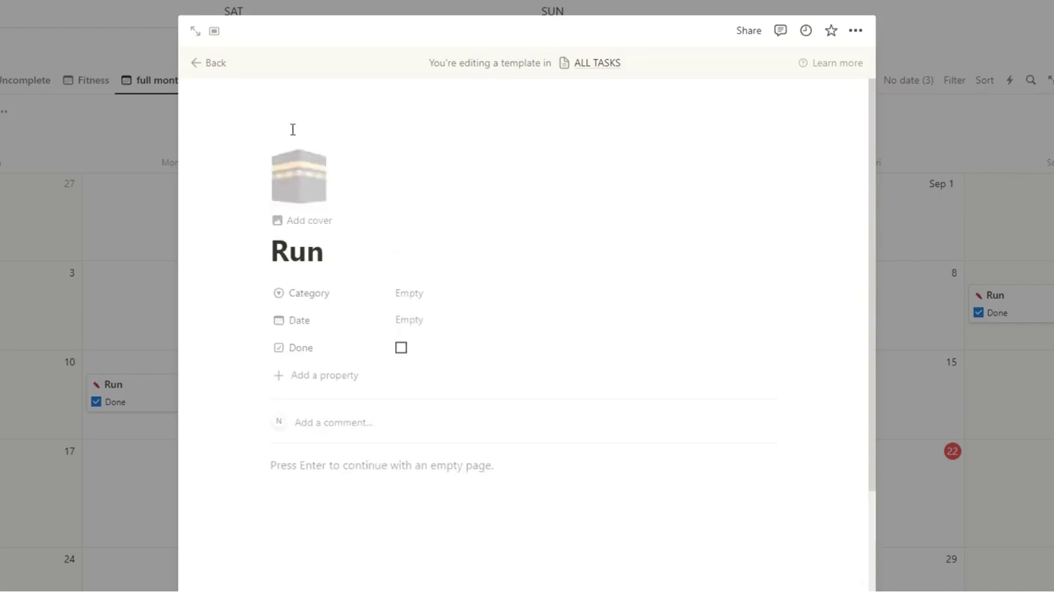
{"action": "left_click", "coordinate": [299, 174]}
{"action": "left_click", "coordinate": [196, 311]}
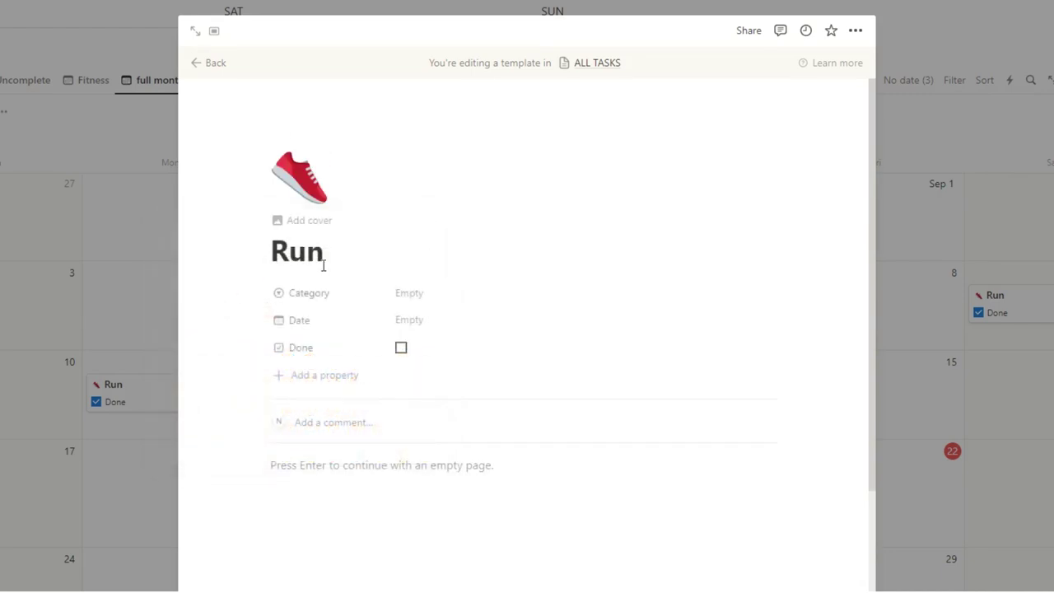
Step: Set the Run template's Category to Fitness and close it
{"action": "left_click", "coordinate": [407, 296]}
{"action": "left_click", "coordinate": [433, 340]}
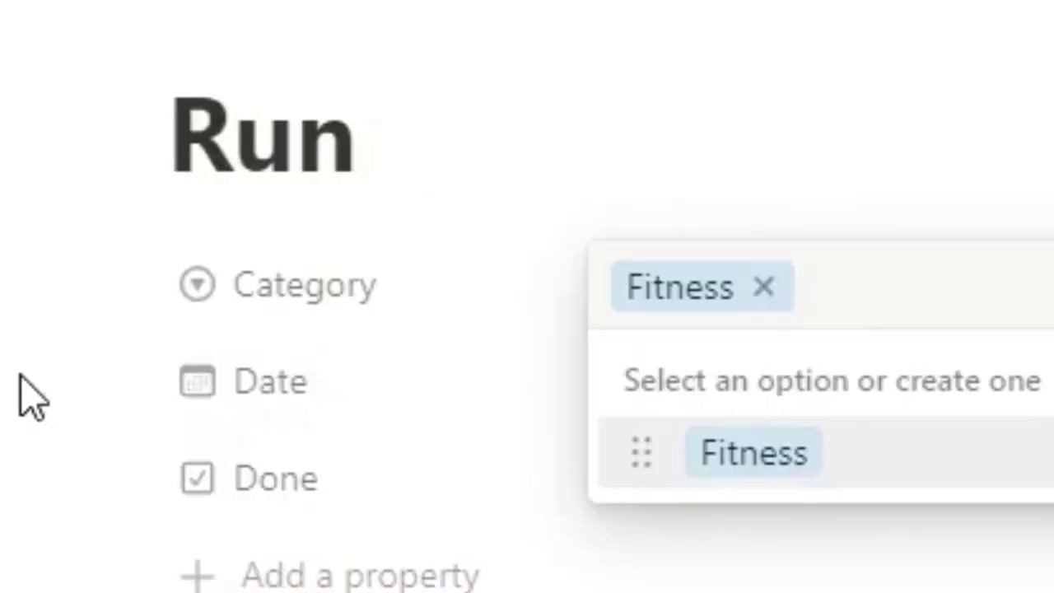
{"action": "left_click", "coordinate": [815, 319]}
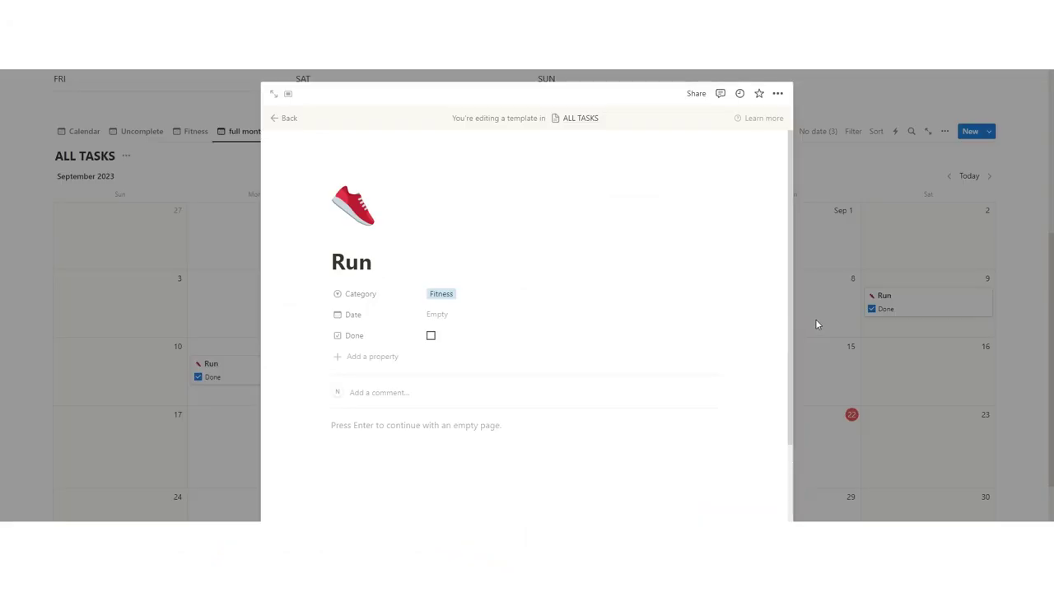
{"action": "left_click", "coordinate": [815, 319]}
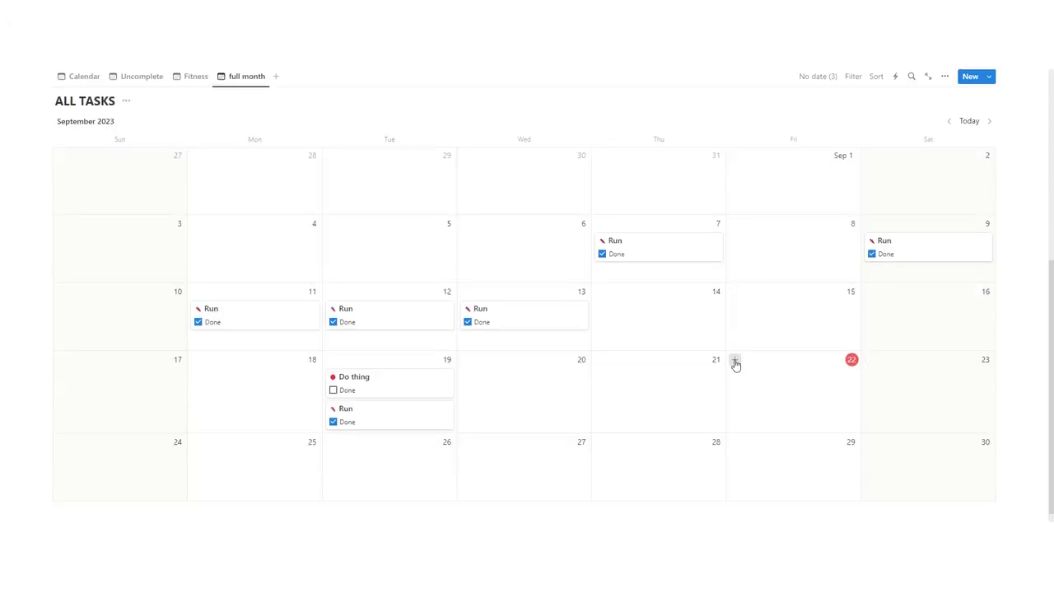
Step: Add a task on Friday, September 22 using the Run template
{"action": "left_click", "coordinate": [735, 360]}
{"action": "left_click", "coordinate": [442, 352]}
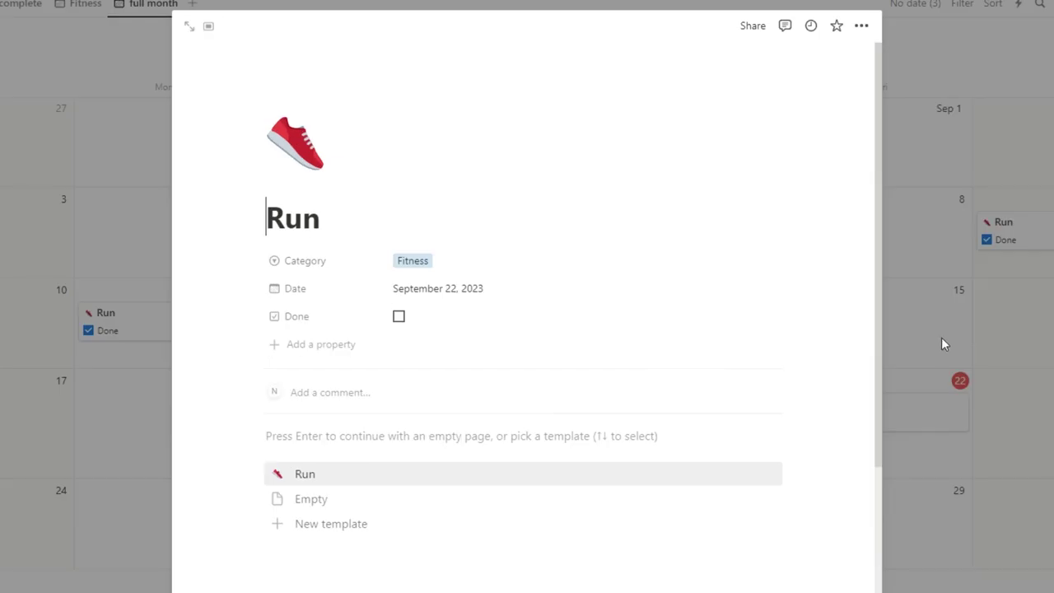
{"action": "left_click", "coordinate": [945, 340]}
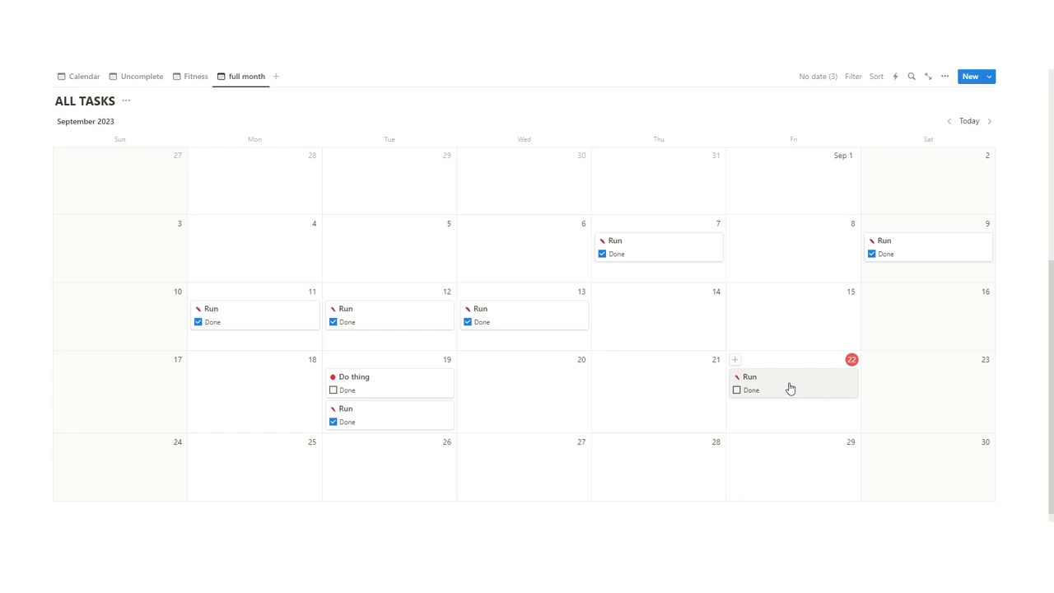
{"action": "left_click", "coordinate": [989, 77]}
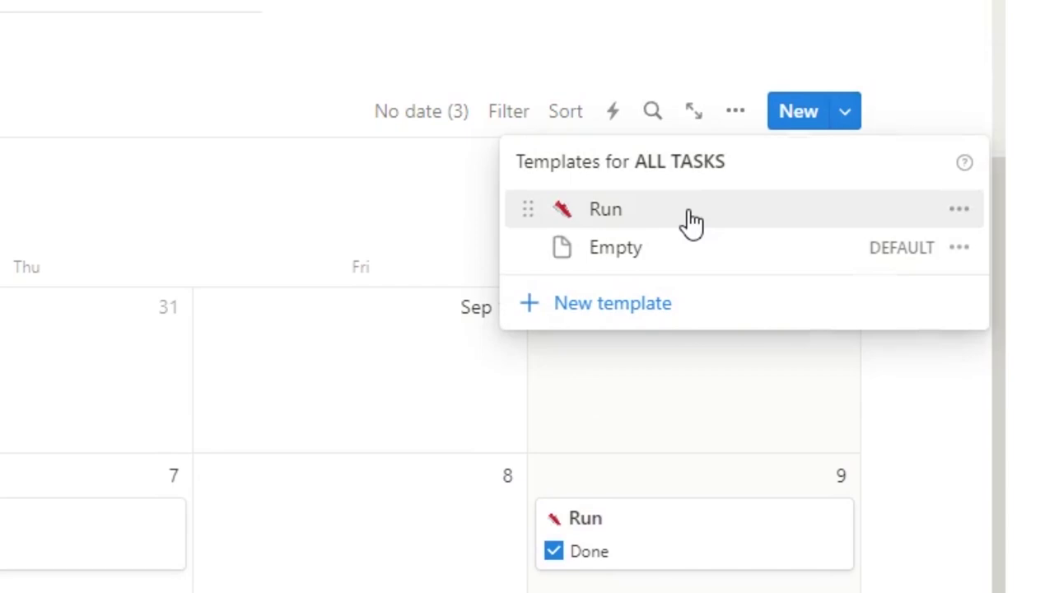
Step: Edit the Run template, adding Route Taken, How do I feel and How fast did I run? headings
{"action": "left_click", "coordinate": [960, 209]}
{"action": "left_click", "coordinate": [818, 213]}
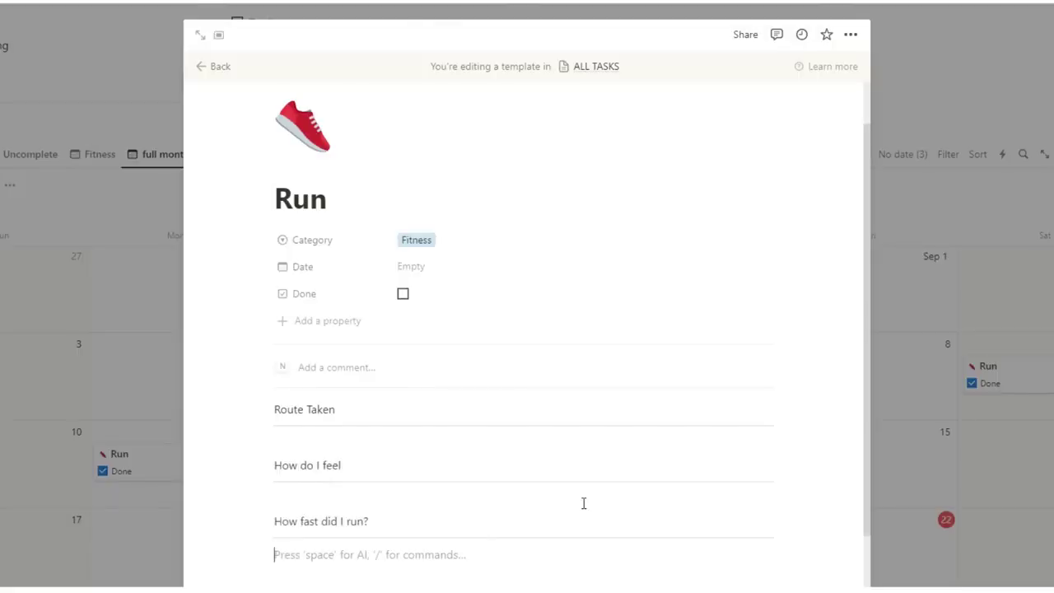
{"action": "scroll", "coordinate": [586, 503], "scroll_direction": "down", "scroll_amount": 1}
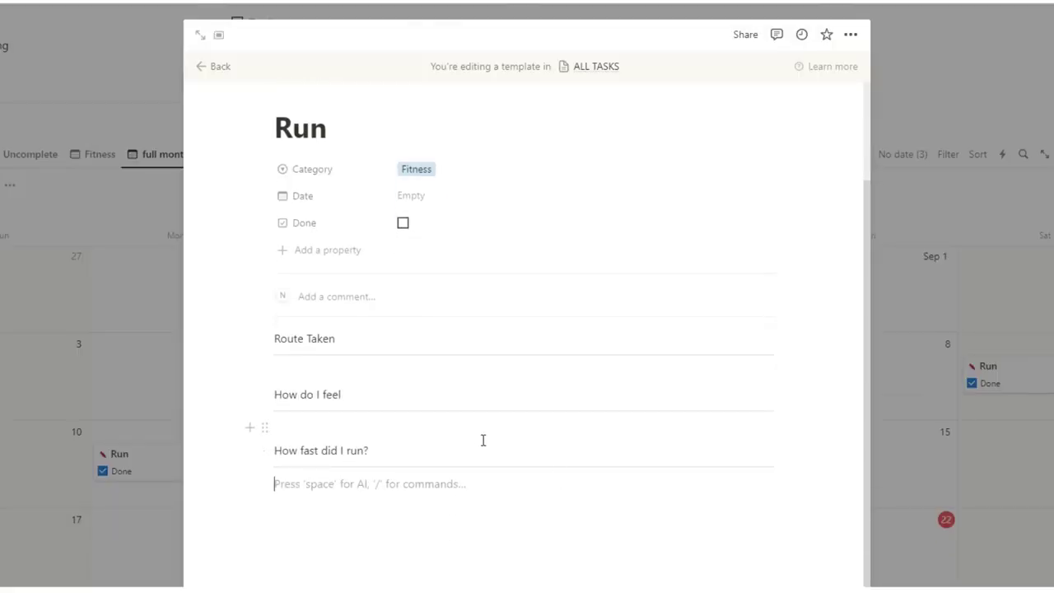
{"action": "scroll", "coordinate": [565, 429], "scroll_direction": "up", "scroll_amount": 2}
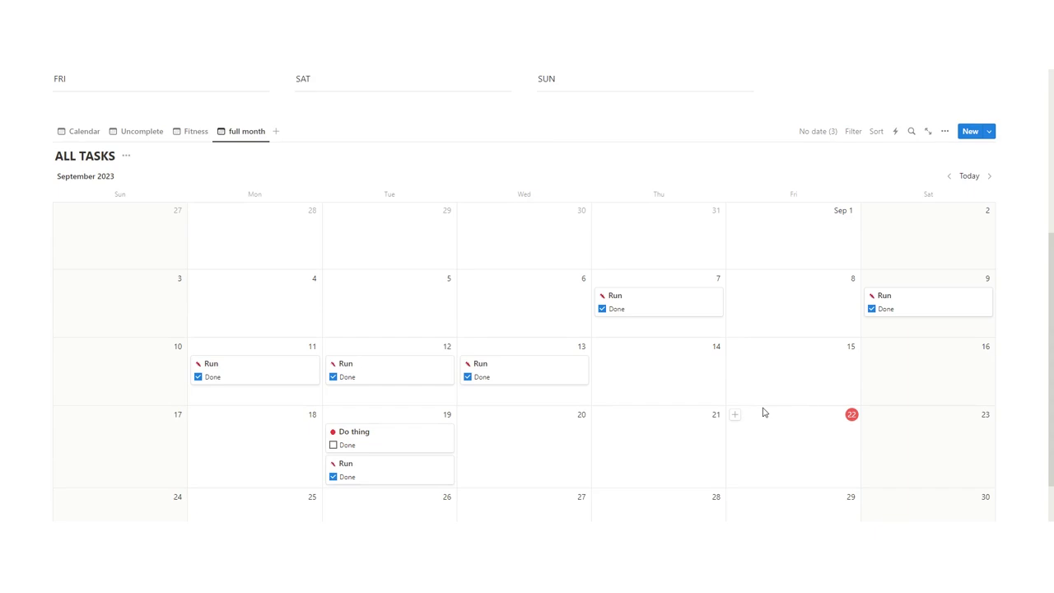
Step: Create a September 22 task from the Run template, then check the ALL TASKS template list
{"action": "left_click", "coordinate": [734, 415]}
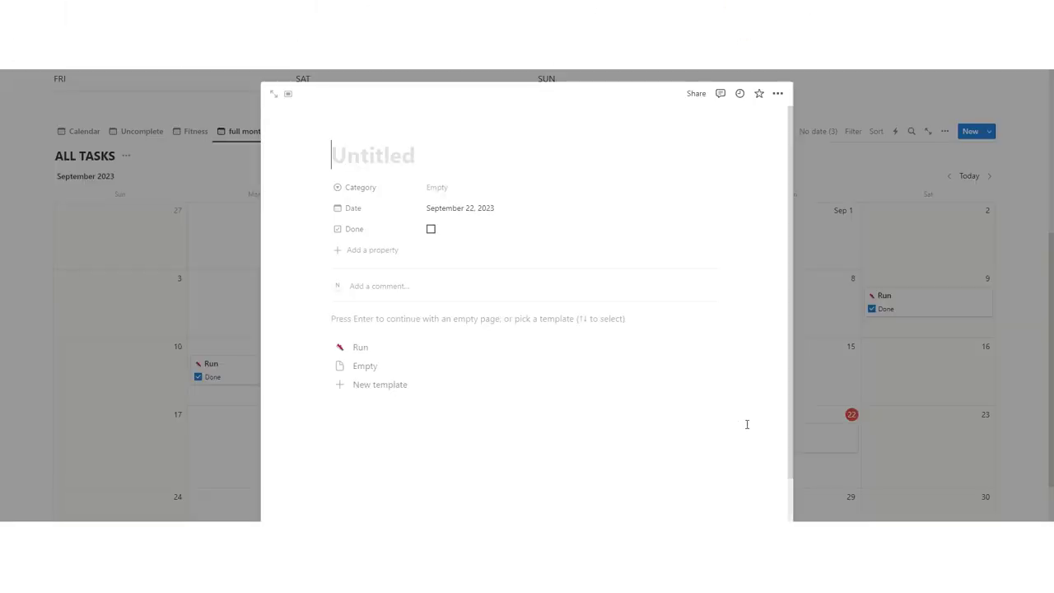
{"action": "left_click", "coordinate": [452, 347]}
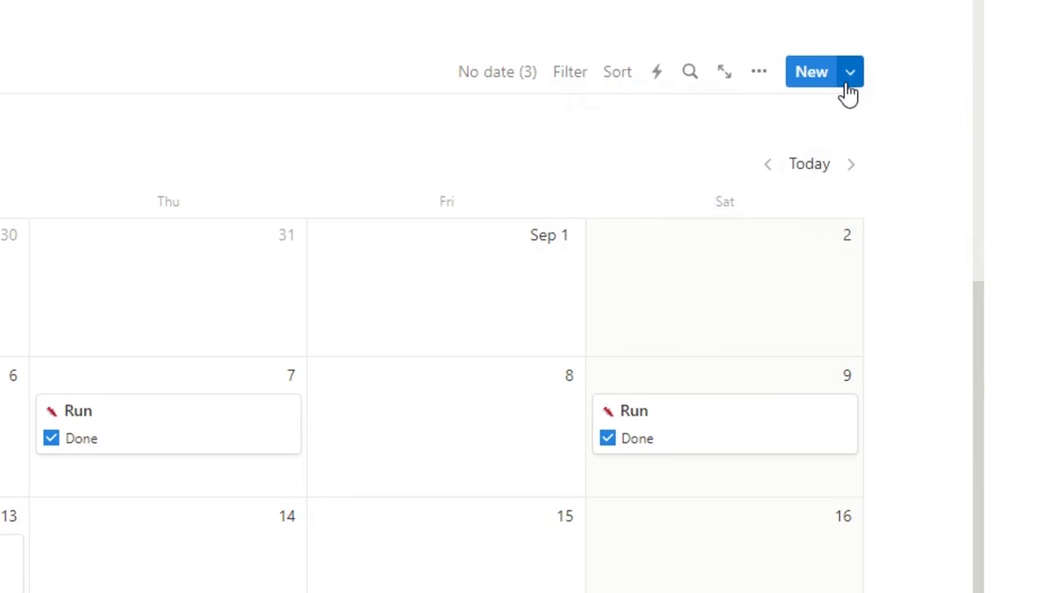
{"action": "left_click", "coordinate": [845, 84]}
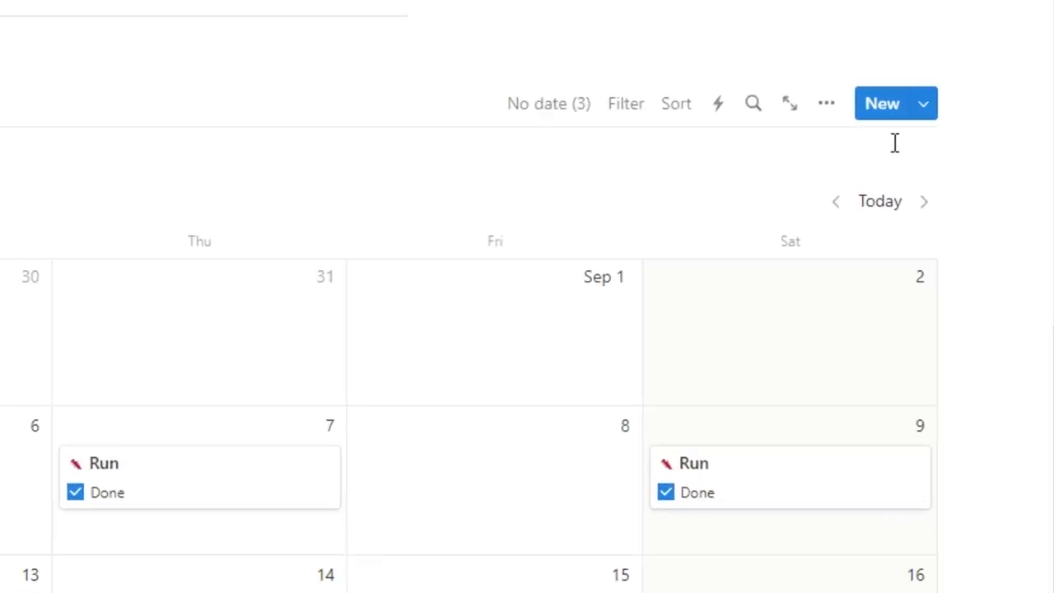
{"action": "left_click", "coordinate": [923, 112]}
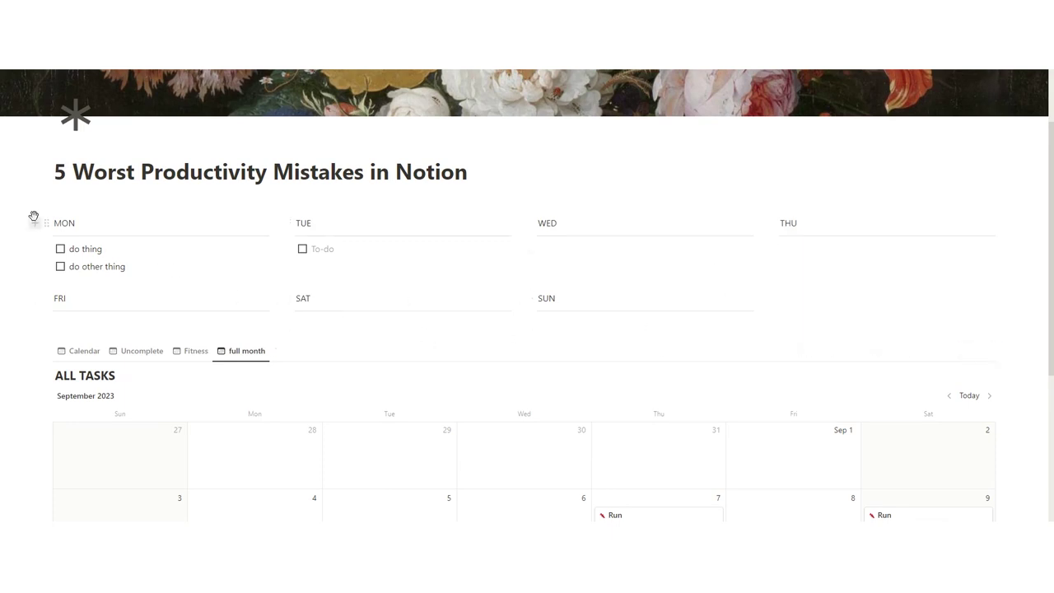
Step: Delete the MON–SUN weekday blocks and place the cursor on the empty line under the title
{"action": "left_click_drag", "start_coordinate": [33, 217], "coordinate": [931, 313]}
{"action": "key", "text": "BackSpace"}
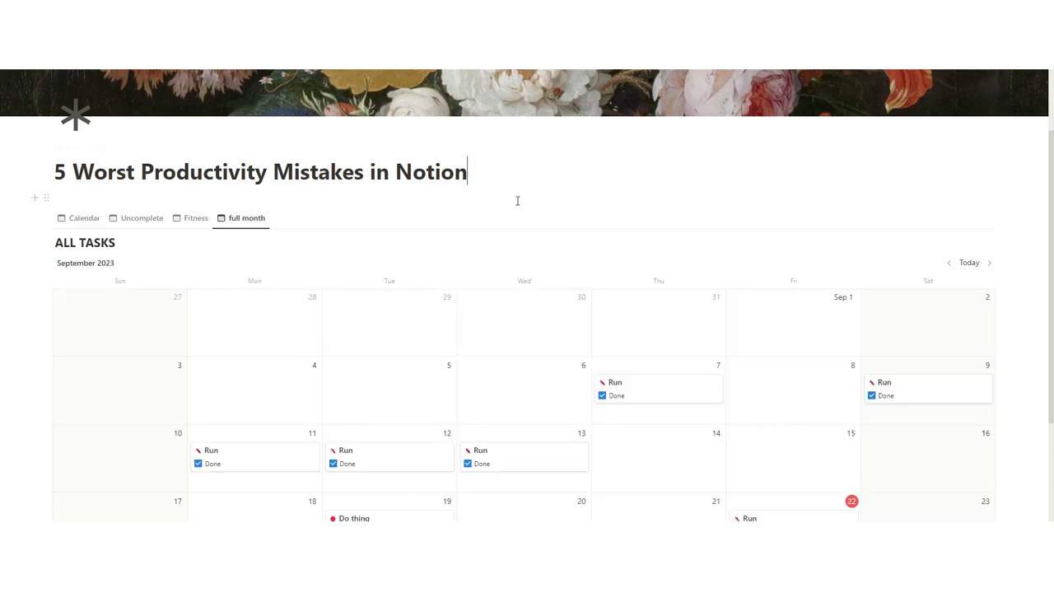
{"action": "scroll", "coordinate": [511, 287], "scroll_direction": "down", "scroll_amount": 3}
{"action": "left_click", "coordinate": [462, 475]}
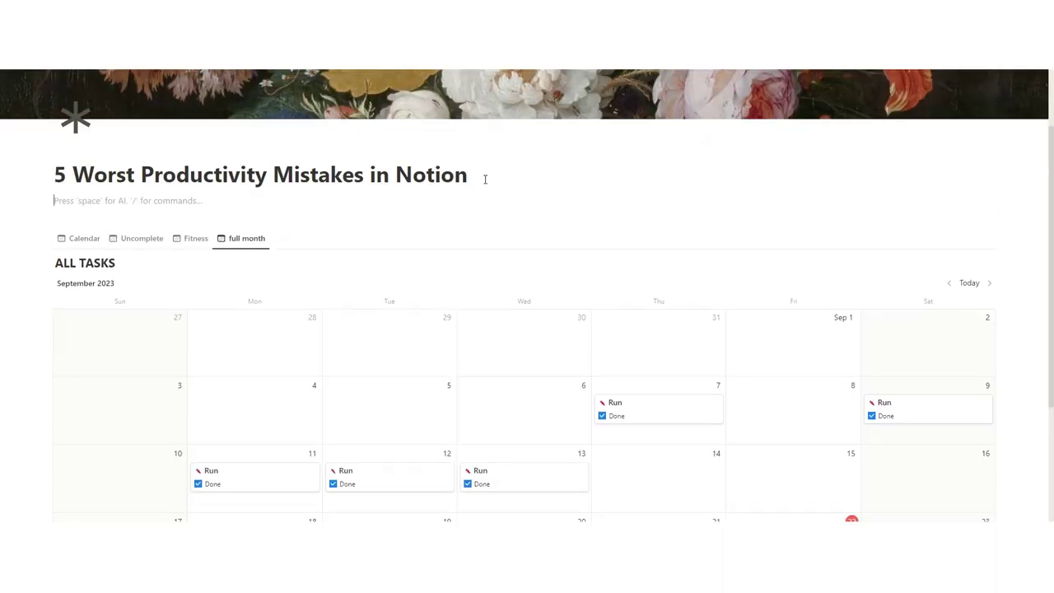
Step: Create the Fitness subpage, nudge the cover image slightly lower, and open Fitness
{"action": "type", "text": "/"}
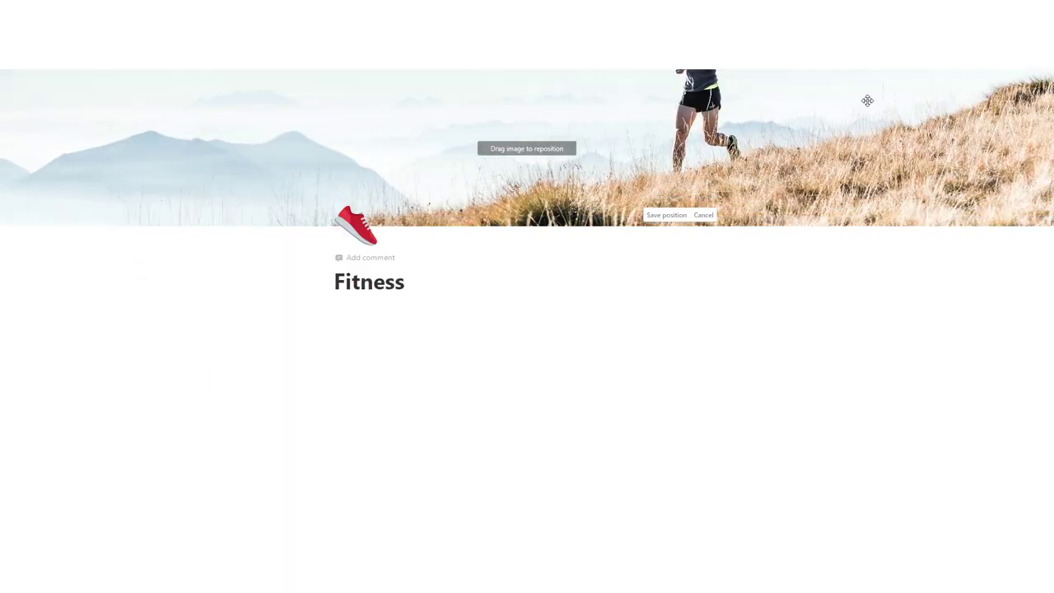
{"action": "left_click_drag", "start_coordinate": [867, 100], "coordinate": [865, 129]}
{"action": "left_click", "coordinate": [818, 325]}
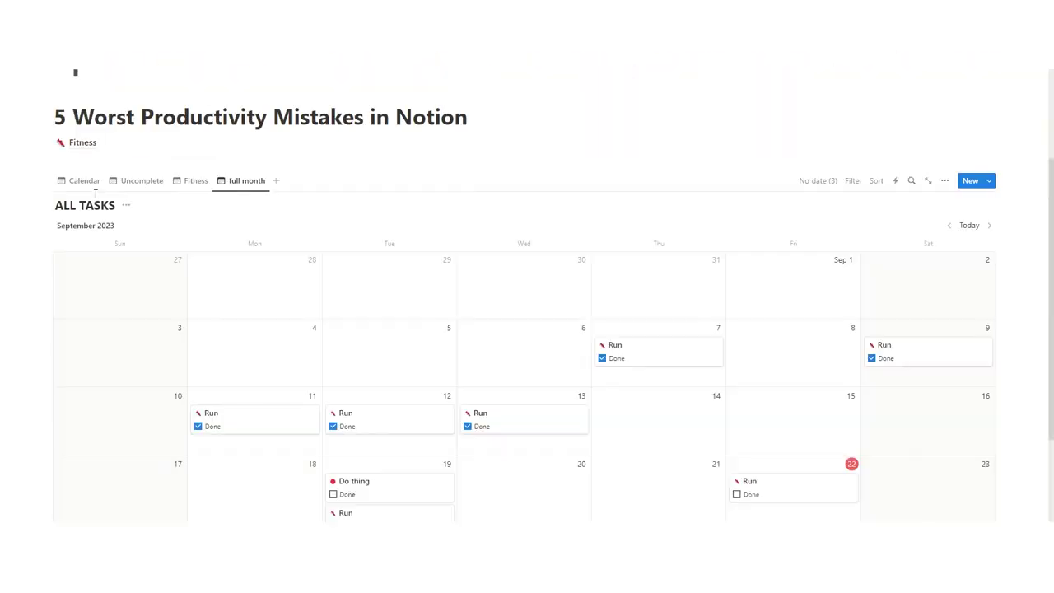
{"action": "left_click", "coordinate": [83, 144]}
Step: Insert a linked table view of the ALL TASKS database and make the page full width
{"action": "left_click", "coordinate": [447, 321]}
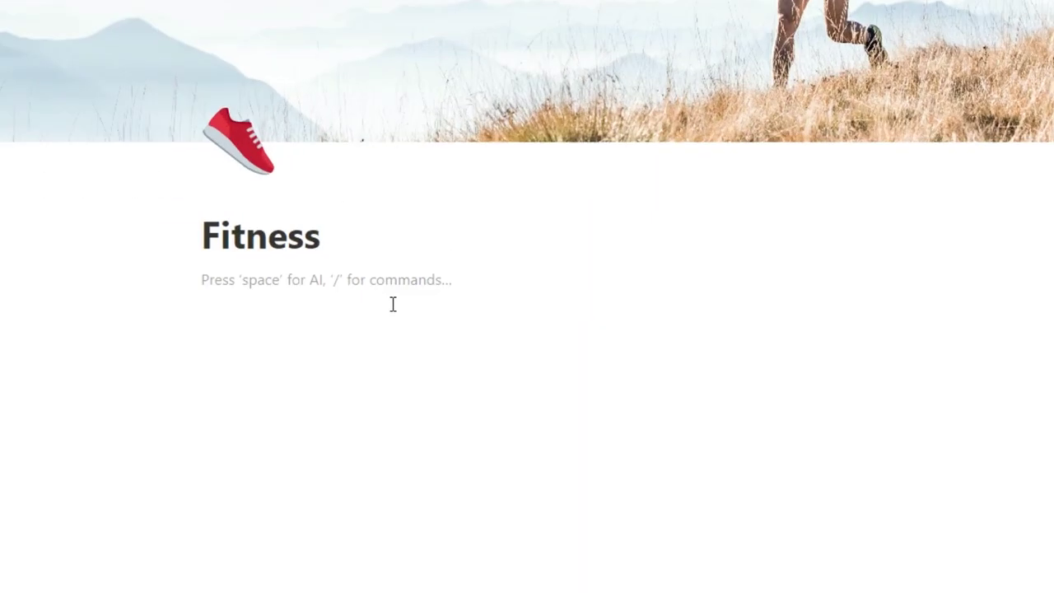
{"action": "type", "text": "/data"}
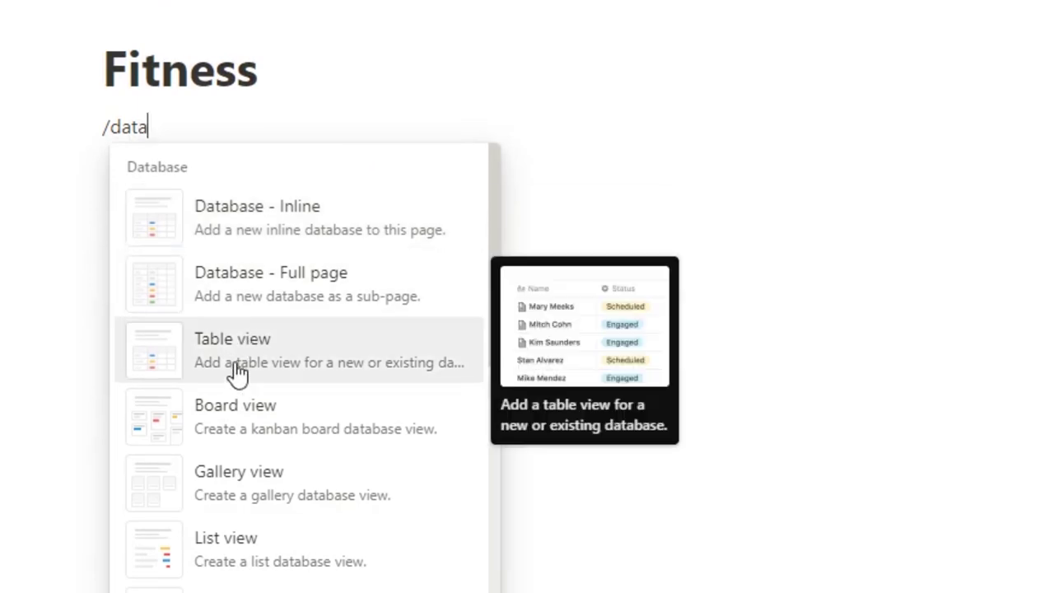
{"action": "left_click", "coordinate": [285, 360]}
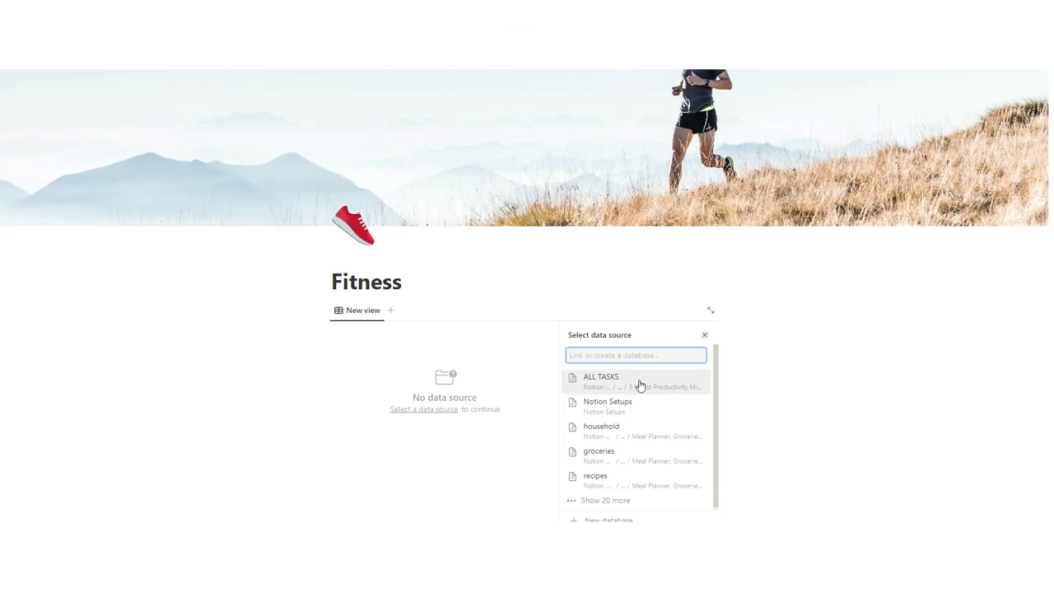
{"action": "type", "text": "A"}
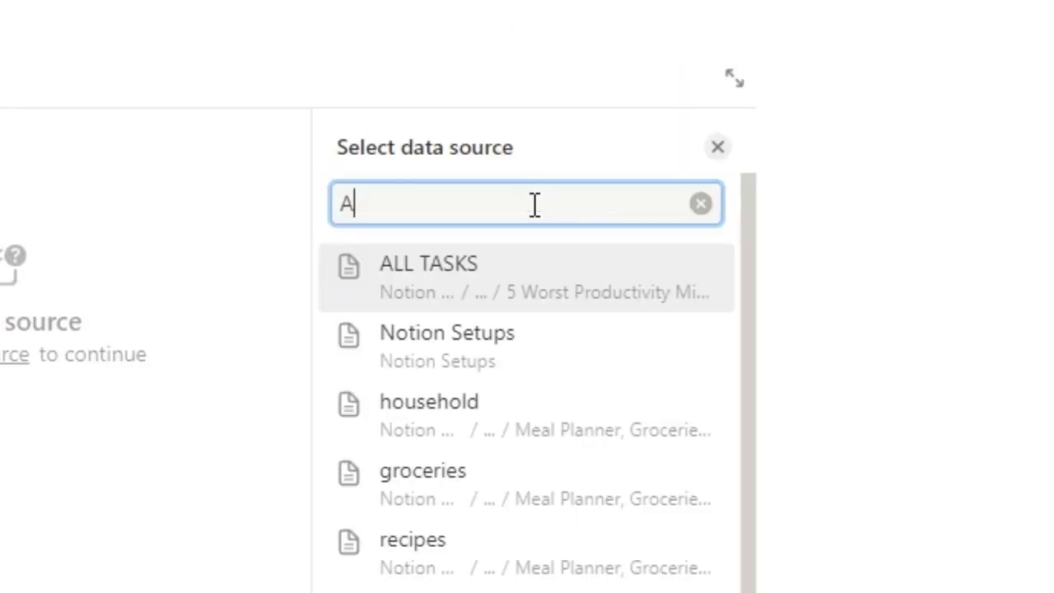
{"action": "type", "text": "LL TASKS"}
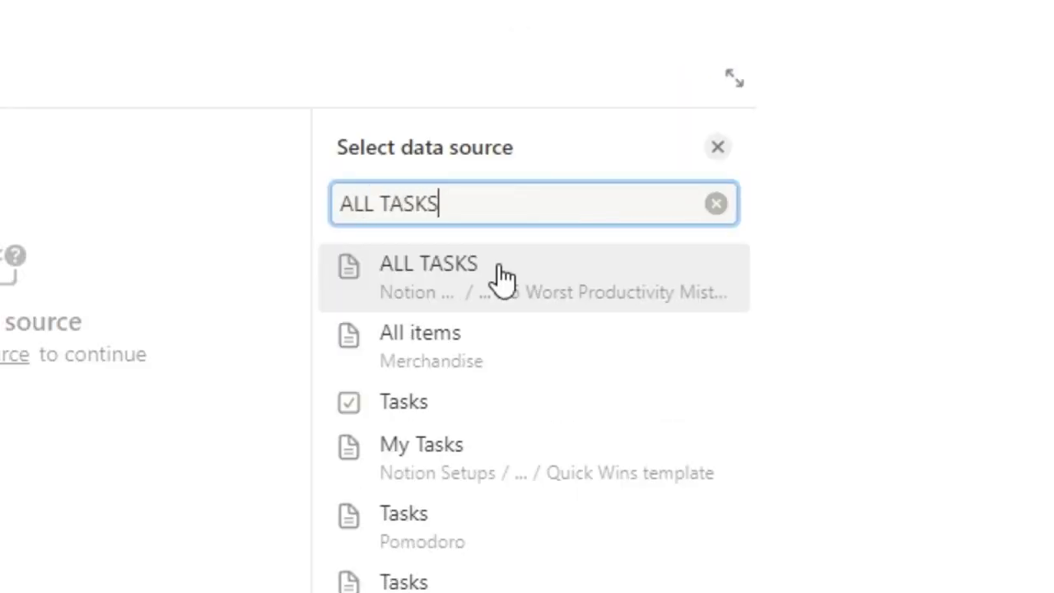
{"action": "left_click", "coordinate": [518, 265]}
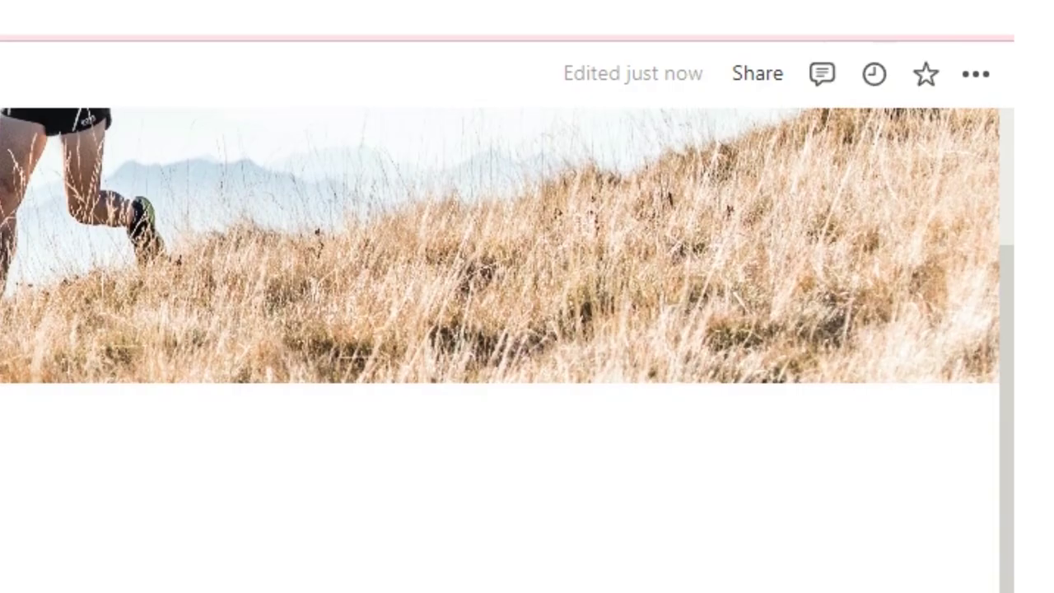
{"action": "left_click", "coordinate": [976, 76]}
{"action": "left_click", "coordinate": [936, 334]}
Step: Rename the full month calendar view to FITNESS ONLY
{"action": "left_click", "coordinate": [191, 352]}
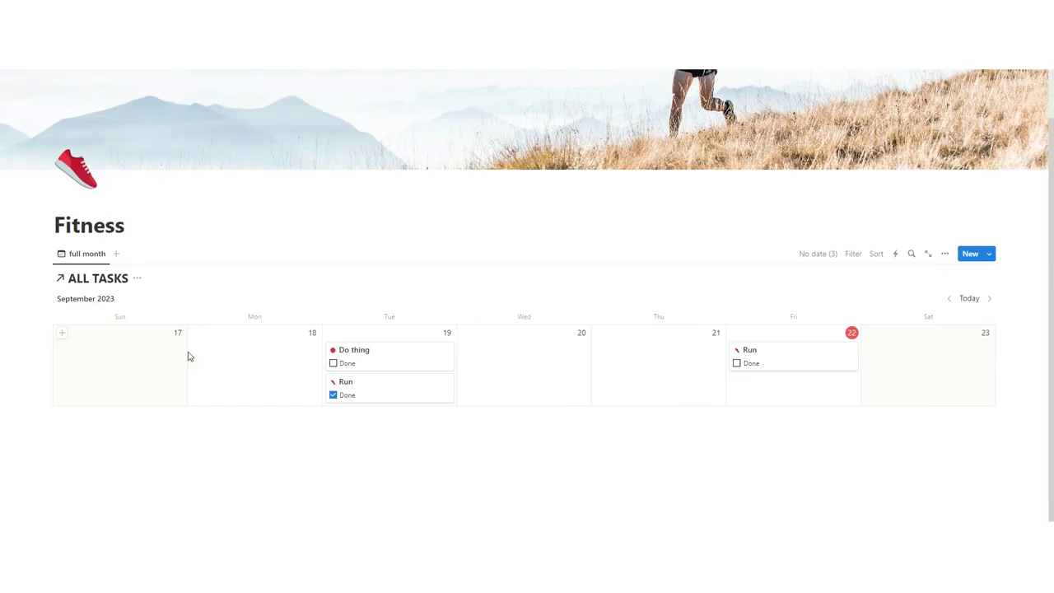
{"action": "left_click", "coordinate": [946, 257]}
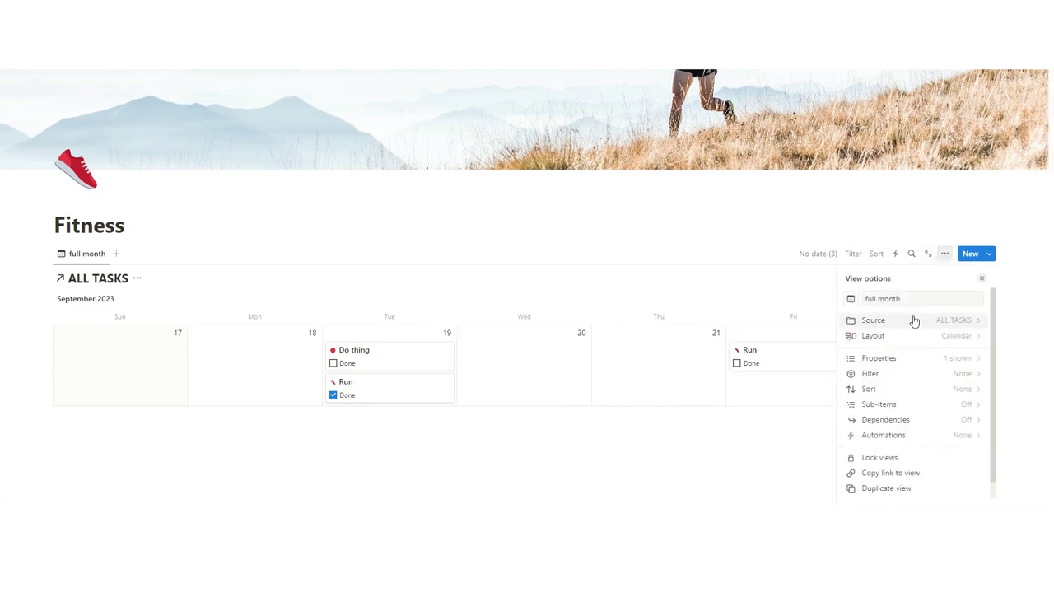
{"action": "left_click", "coordinate": [882, 400]}
{"action": "key", "text": "Escape"}
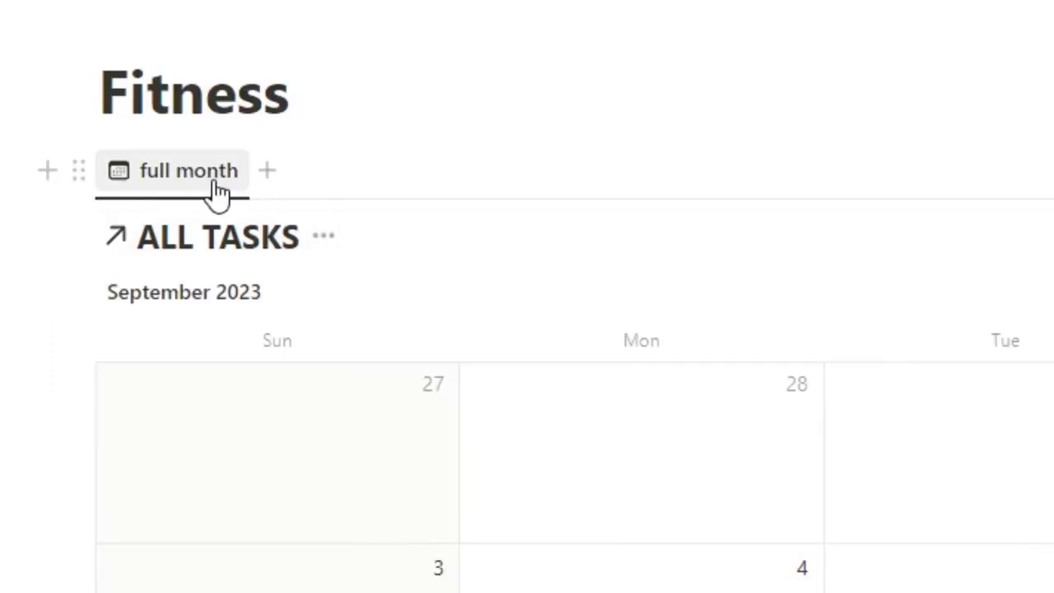
{"action": "left_click", "coordinate": [214, 188]}
{"action": "left_click", "coordinate": [92, 165]}
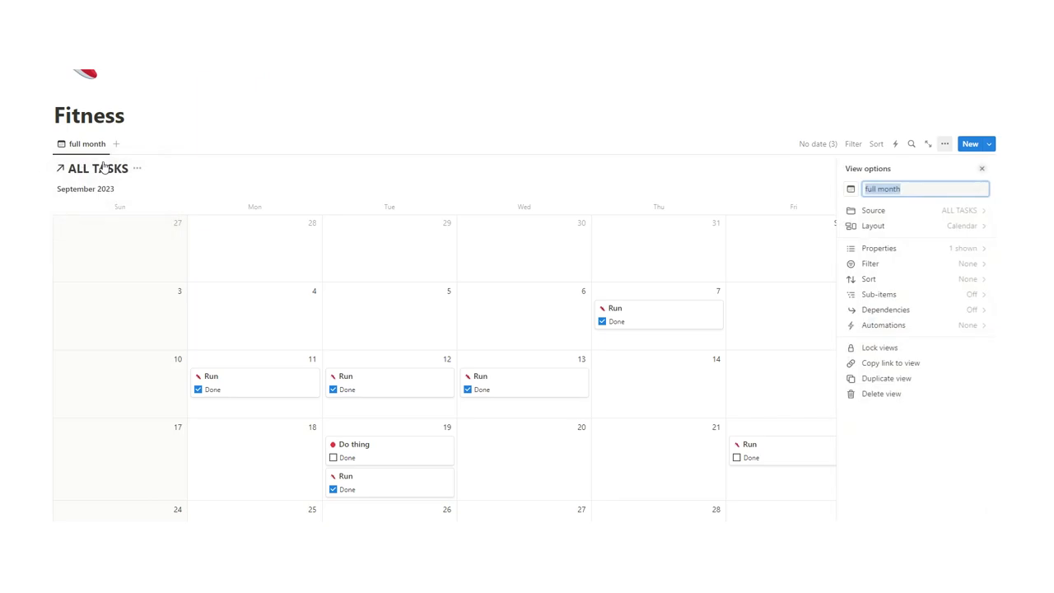
{"action": "type", "text": "FITNESS ONLY"}
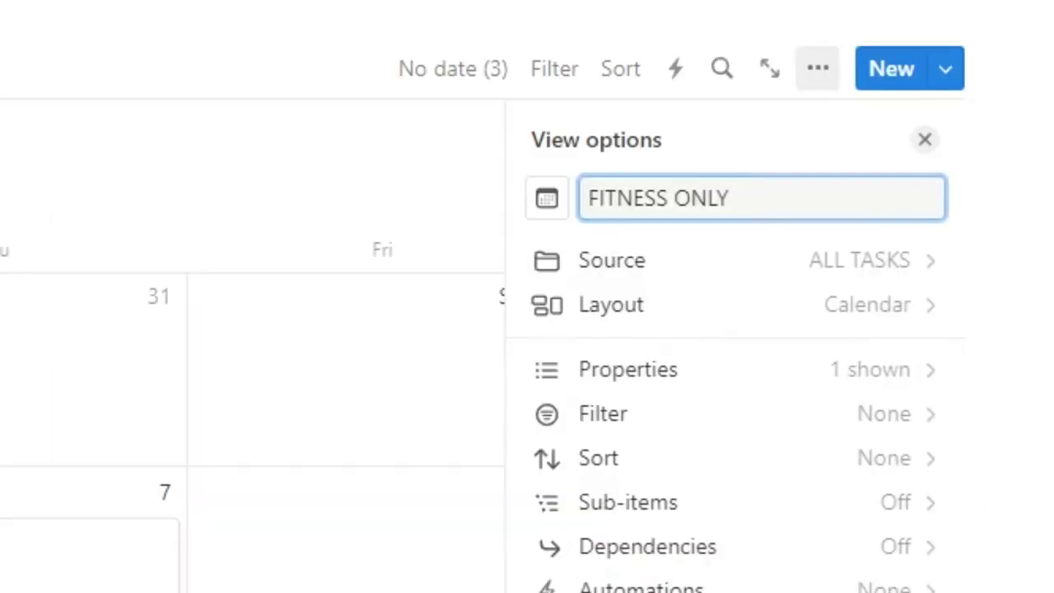
{"action": "key", "text": "Escape"}
Step: Add an advanced filter so the view shows only Category is Fitness
{"action": "left_click", "coordinate": [555, 68]}
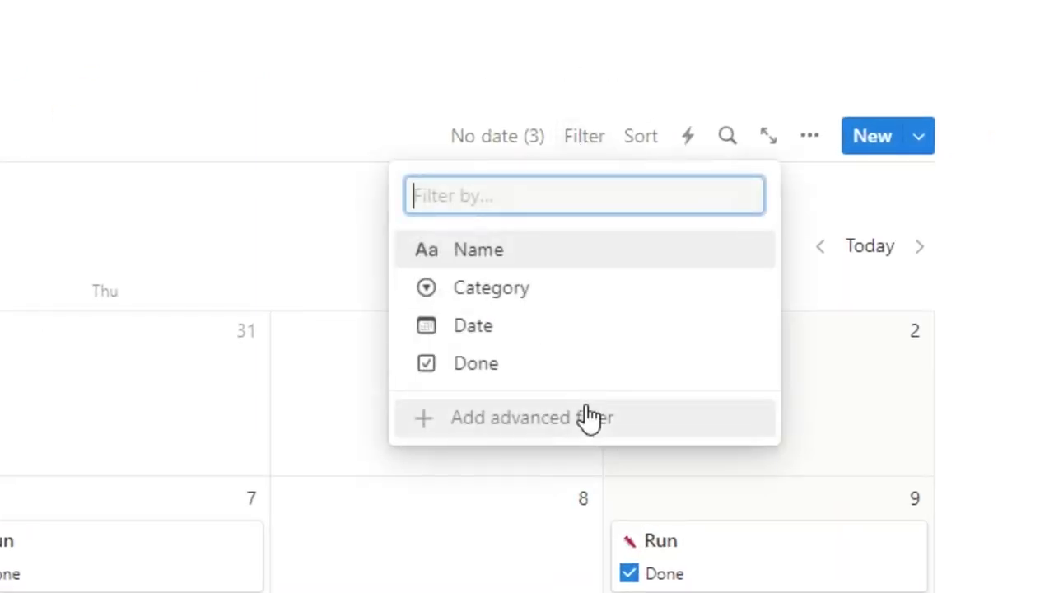
{"action": "left_click", "coordinate": [589, 419]}
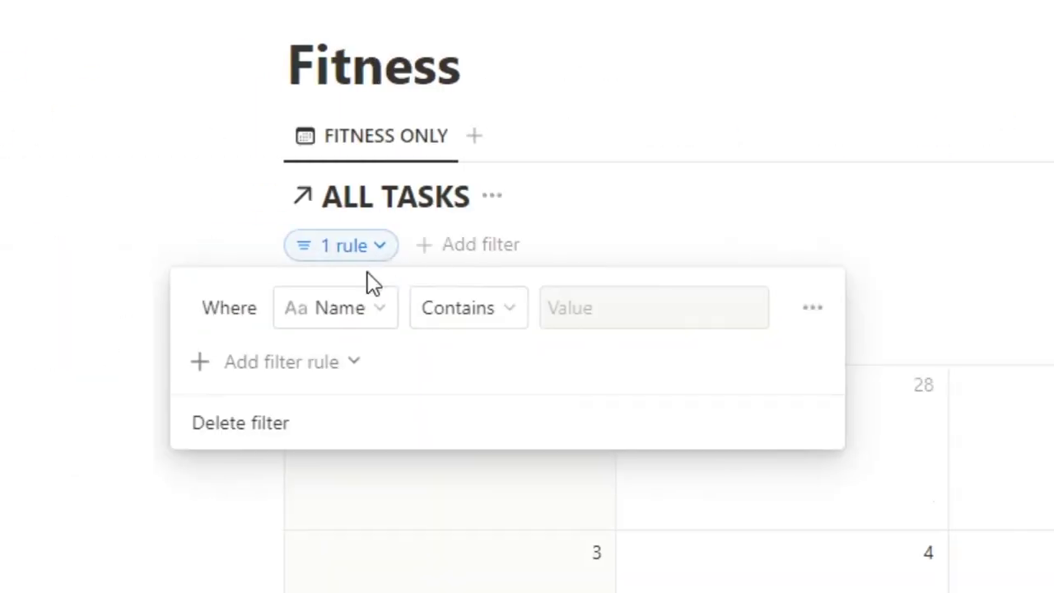
{"action": "left_click", "coordinate": [370, 304]}
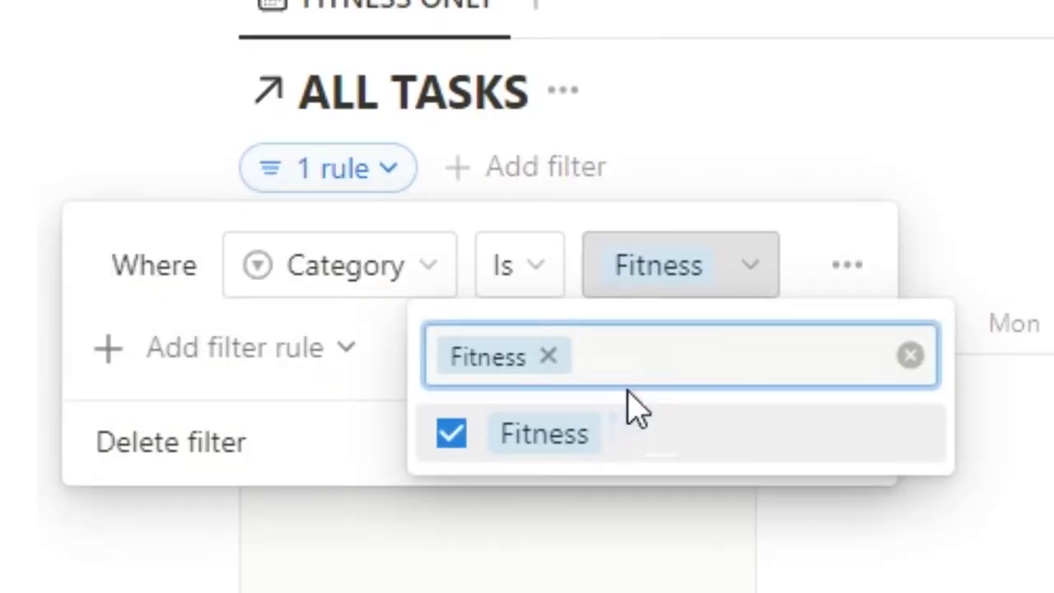
{"action": "key", "text": "Escape"}
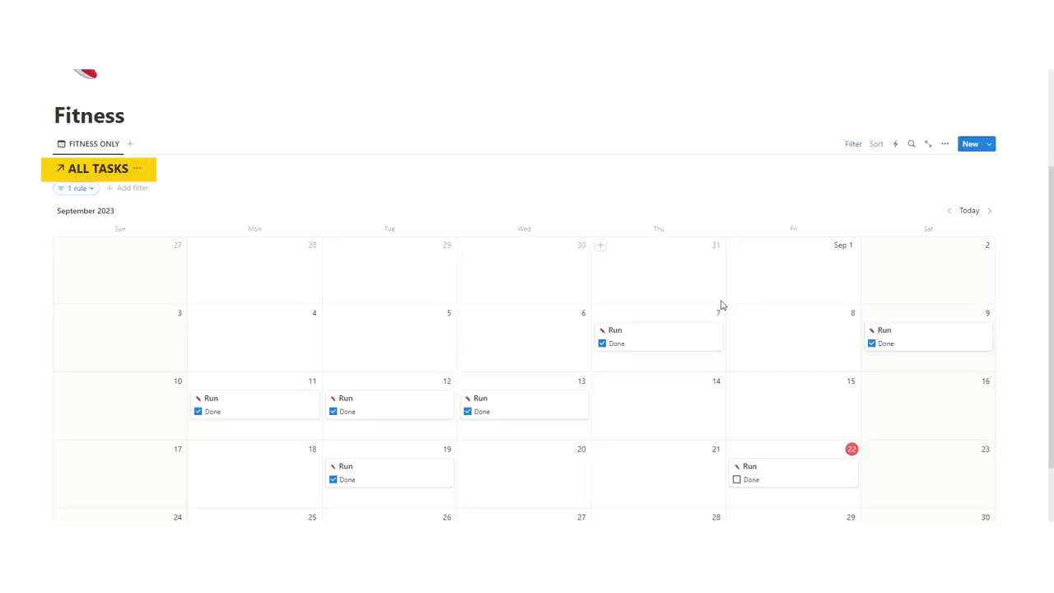
Step: Turn off Show database title in the calendar view's layout settings
{"action": "left_click", "coordinate": [946, 145]}
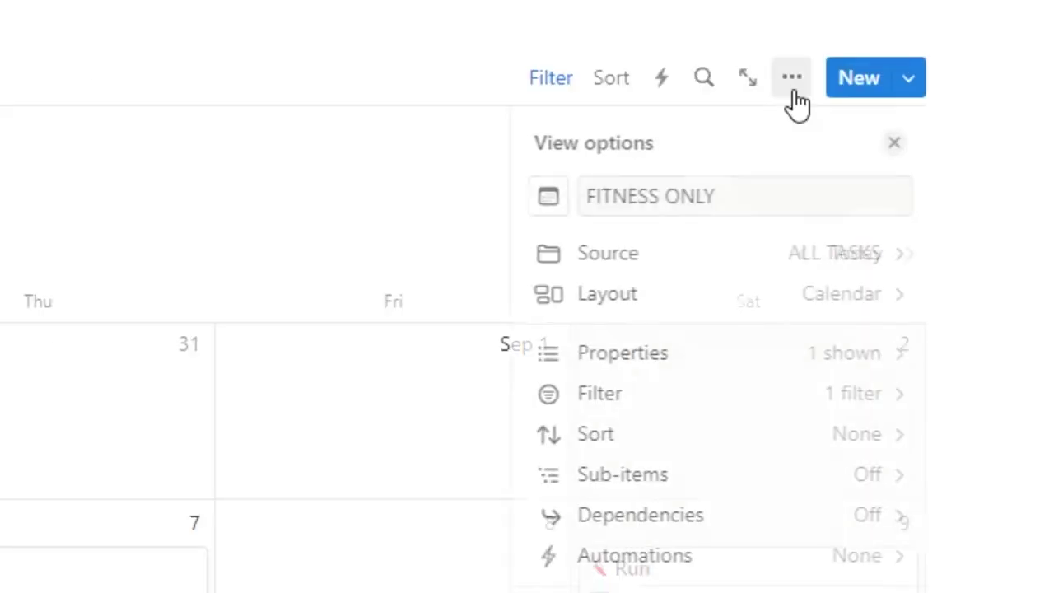
{"action": "left_click", "coordinate": [711, 311]}
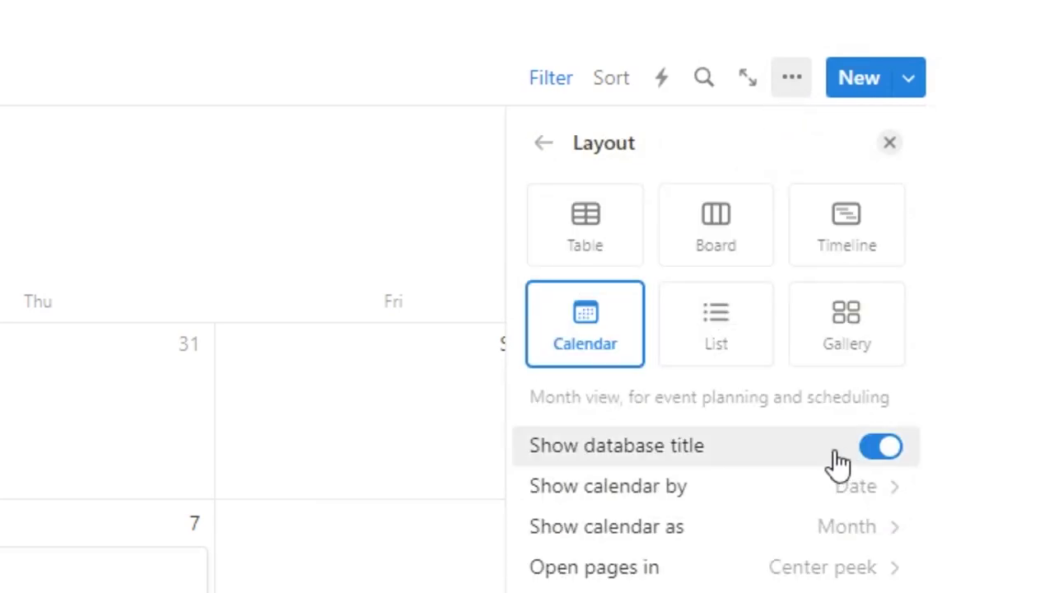
{"action": "left_click", "coordinate": [869, 453]}
{"action": "left_click", "coordinate": [669, 367]}
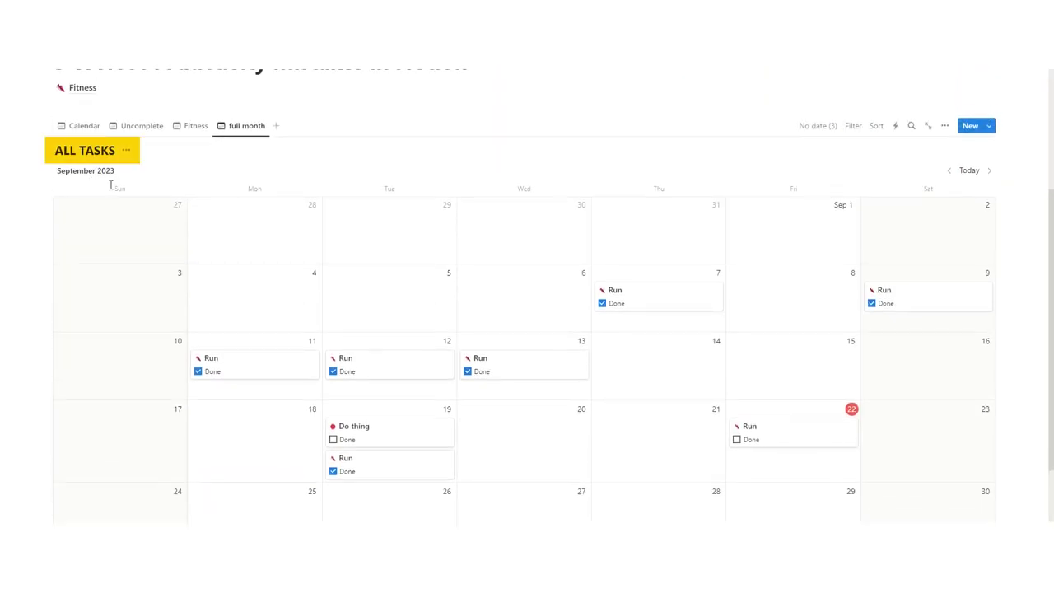
Step: Reopen the Fitness page and place the caret on the empty line below the calendar
{"action": "scroll", "coordinate": [111, 184], "scroll_direction": "up", "scroll_amount": 3}
{"action": "left_click", "coordinate": [107, 205]}
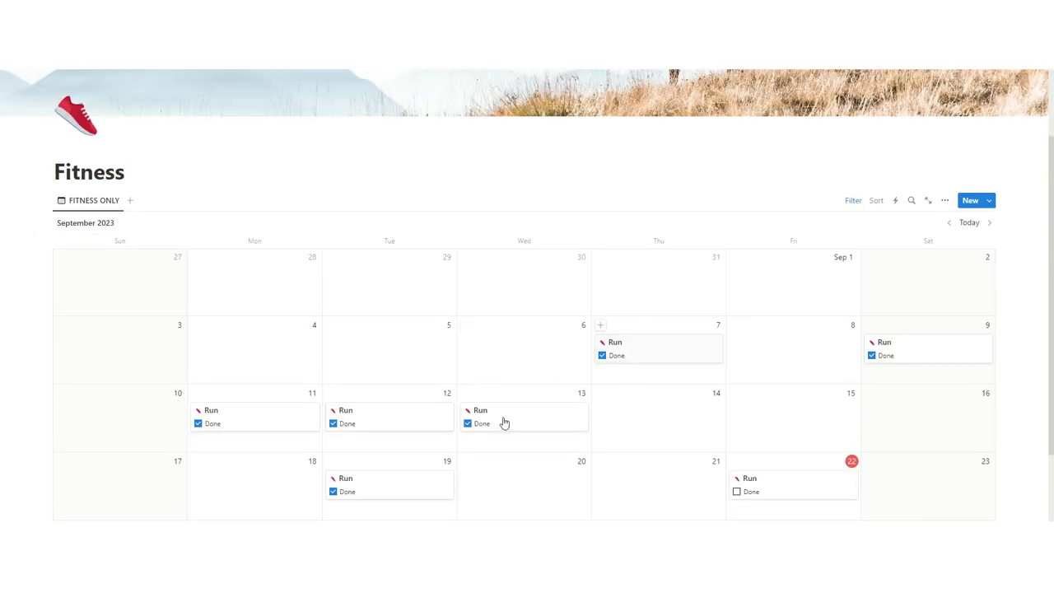
{"action": "scroll", "coordinate": [602, 420], "scroll_direction": "down", "scroll_amount": 1}
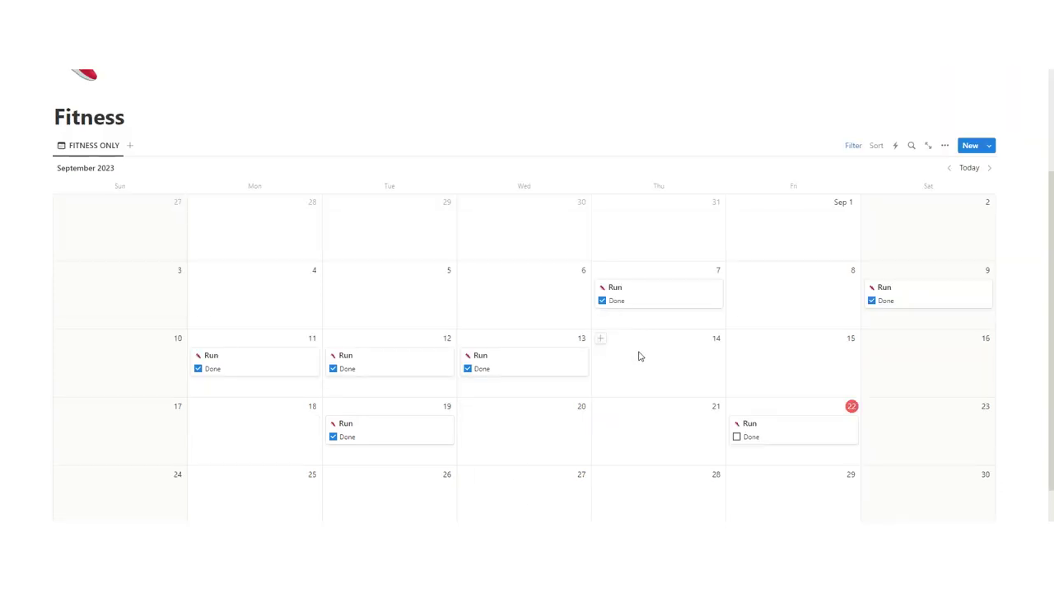
{"action": "scroll", "coordinate": [617, 339], "scroll_direction": "down", "scroll_amount": 6}
{"action": "left_click", "coordinate": [341, 393]}
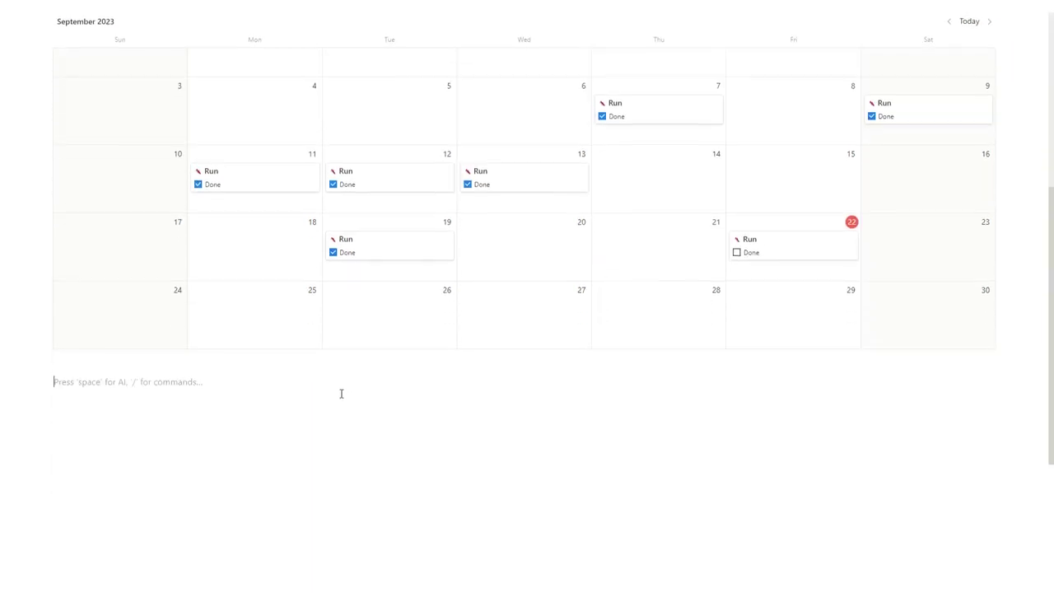